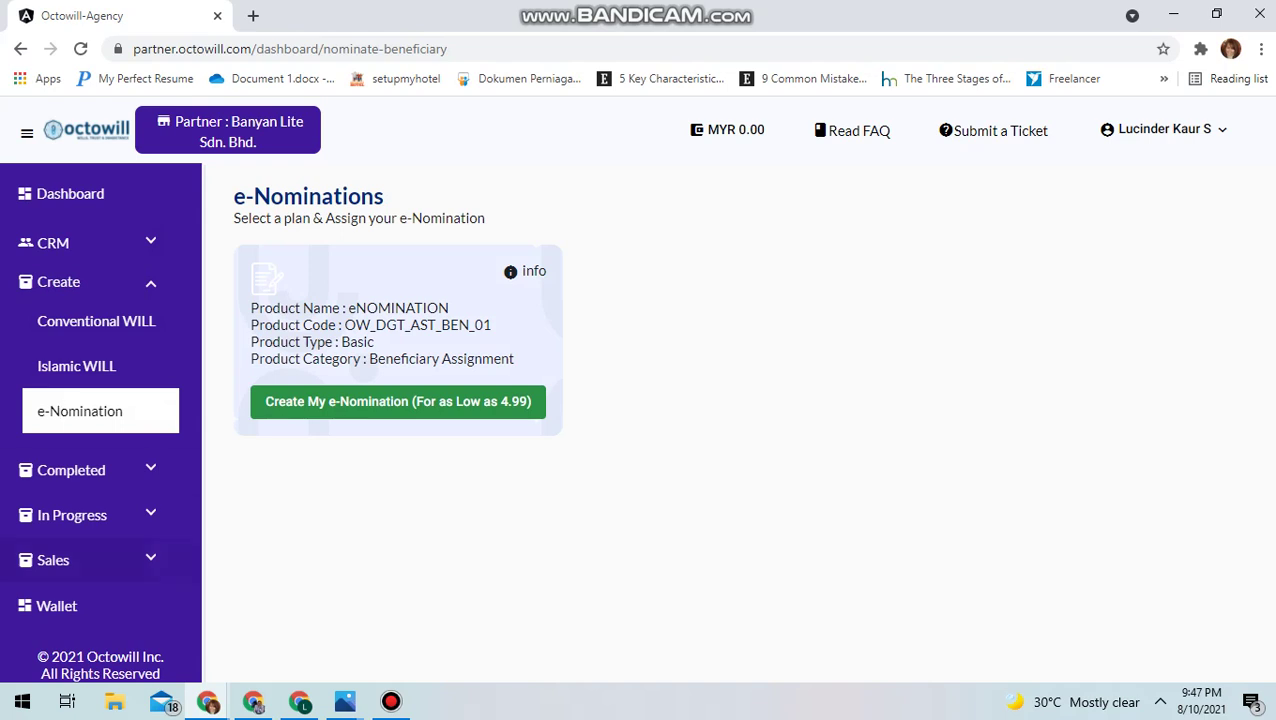
# Start a new e-Nomination, select the existing customer from the name search, and continue
pyautogui.click(398, 401)
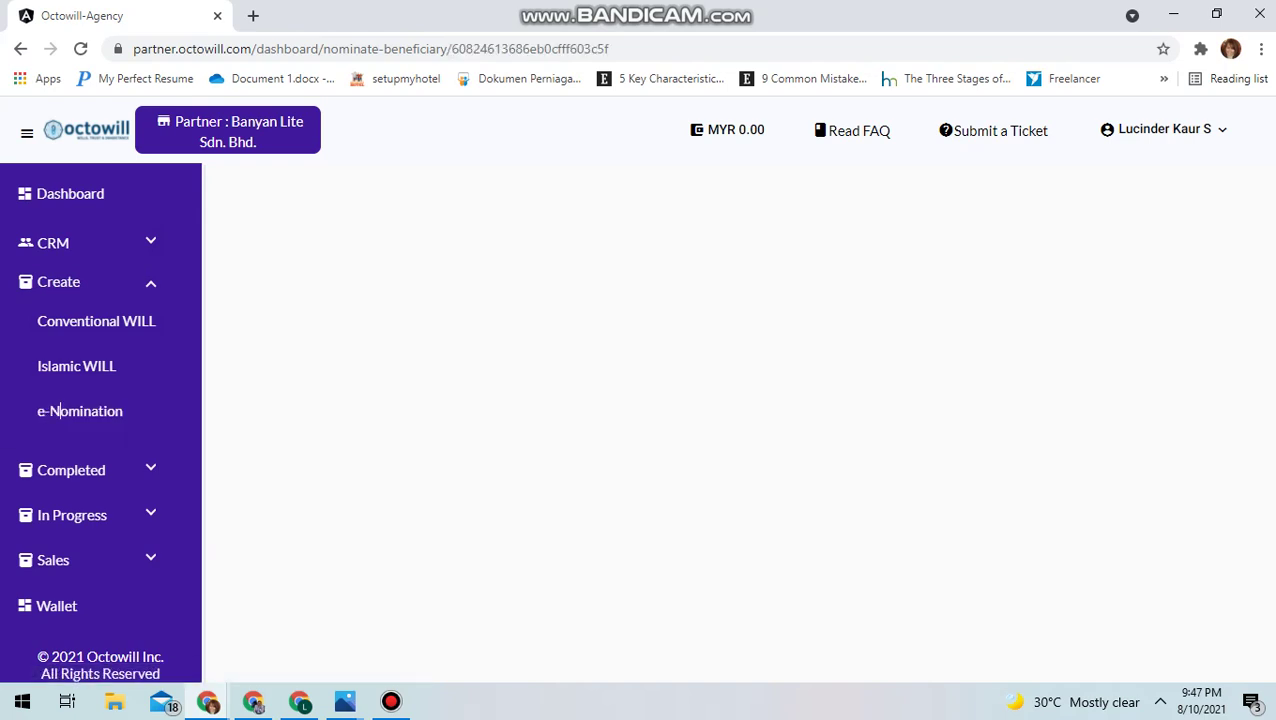
pyautogui.click(340, 373)
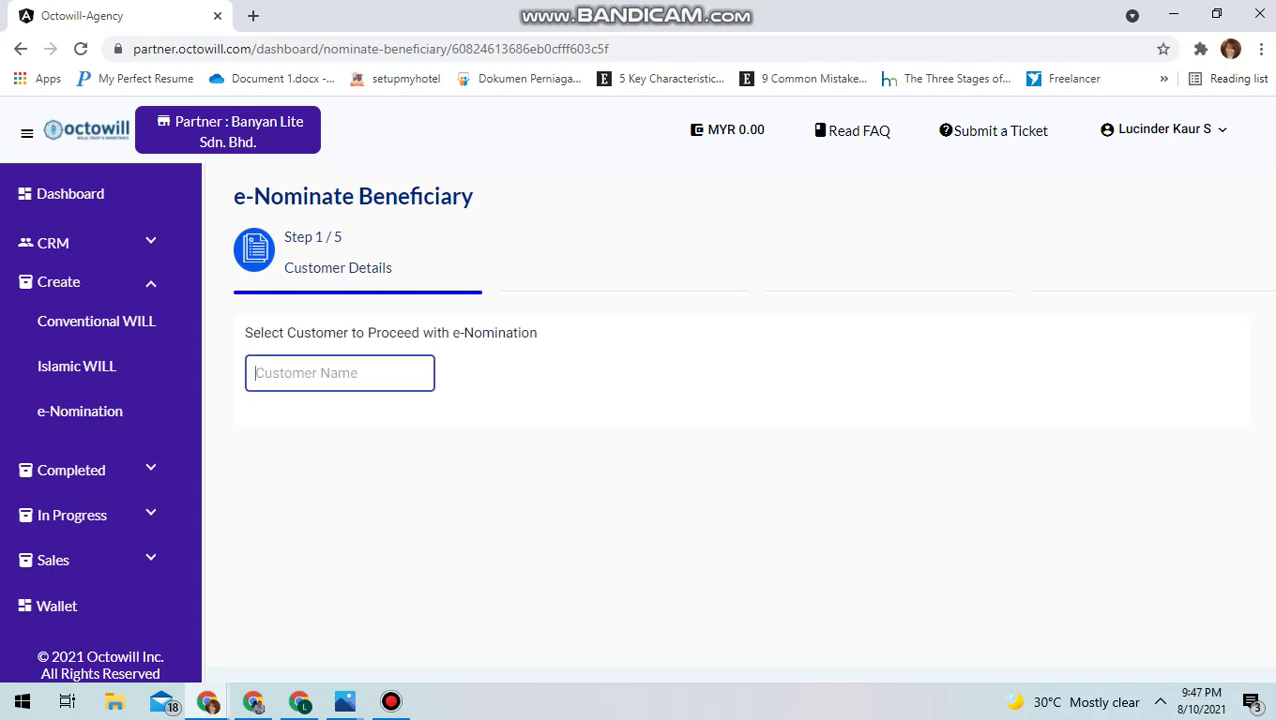
pyautogui.write('L')
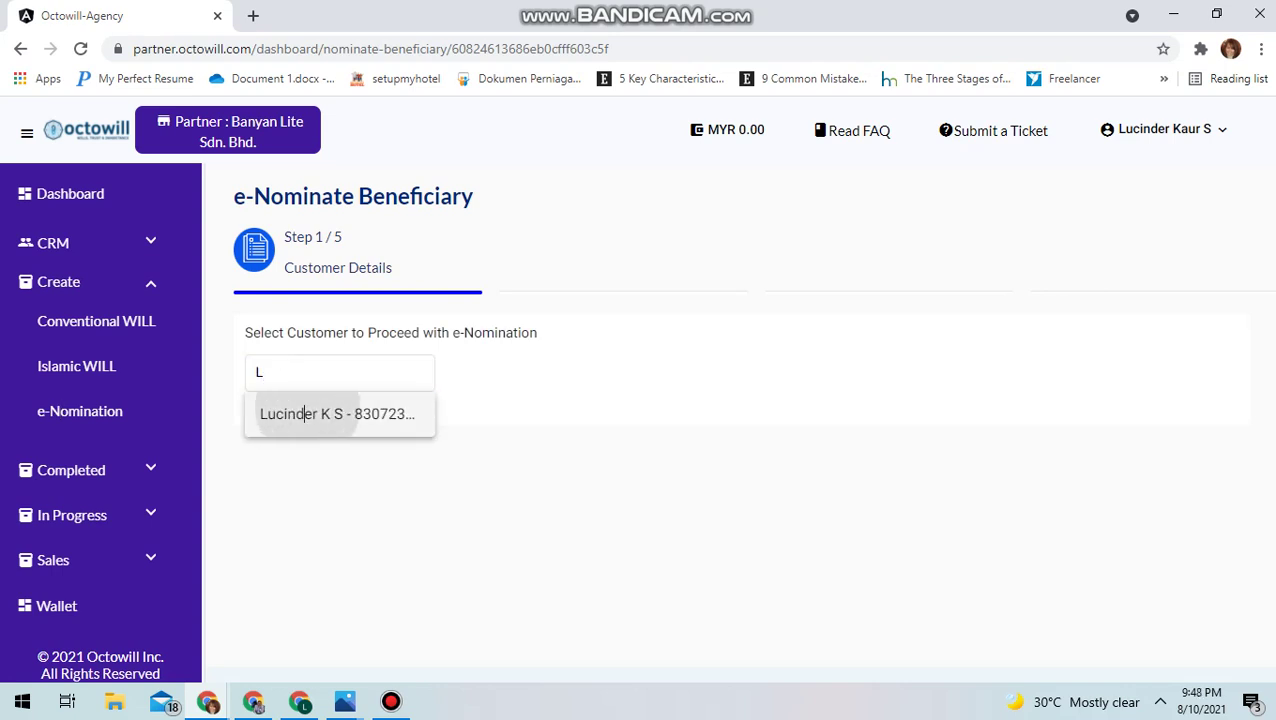
pyautogui.click(303, 413)
pyautogui.scroll(-1, 724, 418)
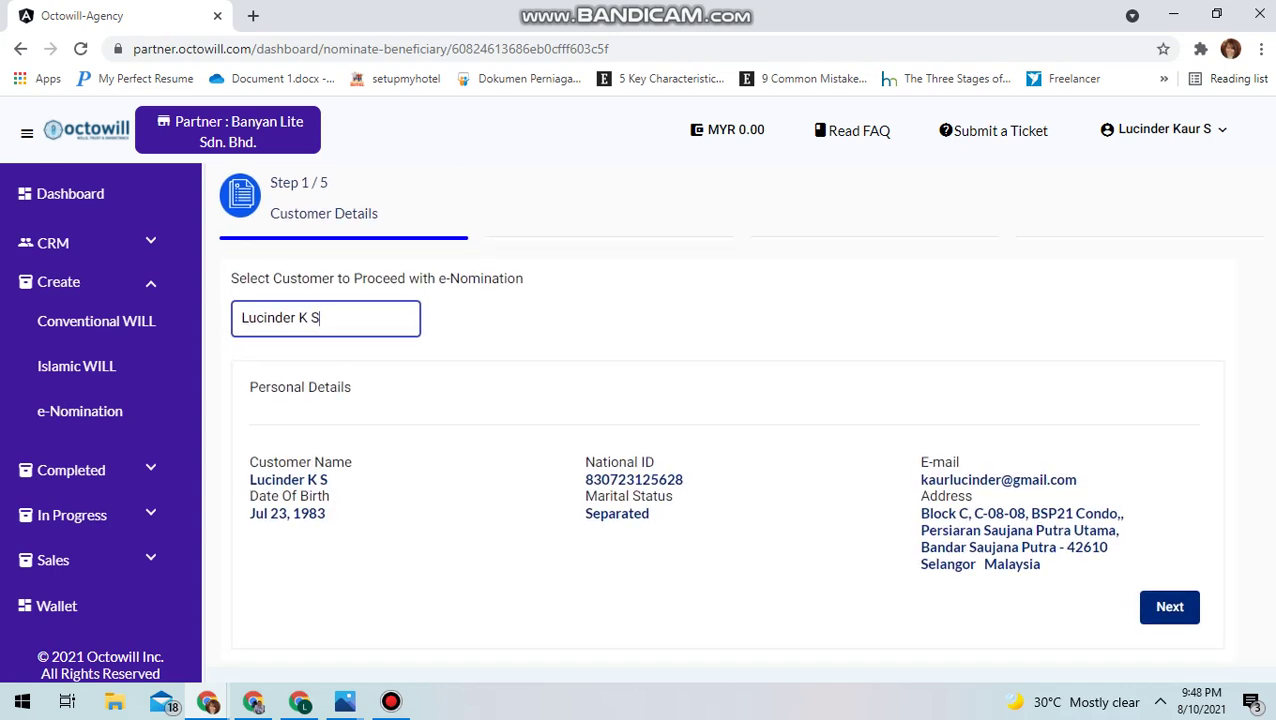
pyautogui.click(1168, 606)
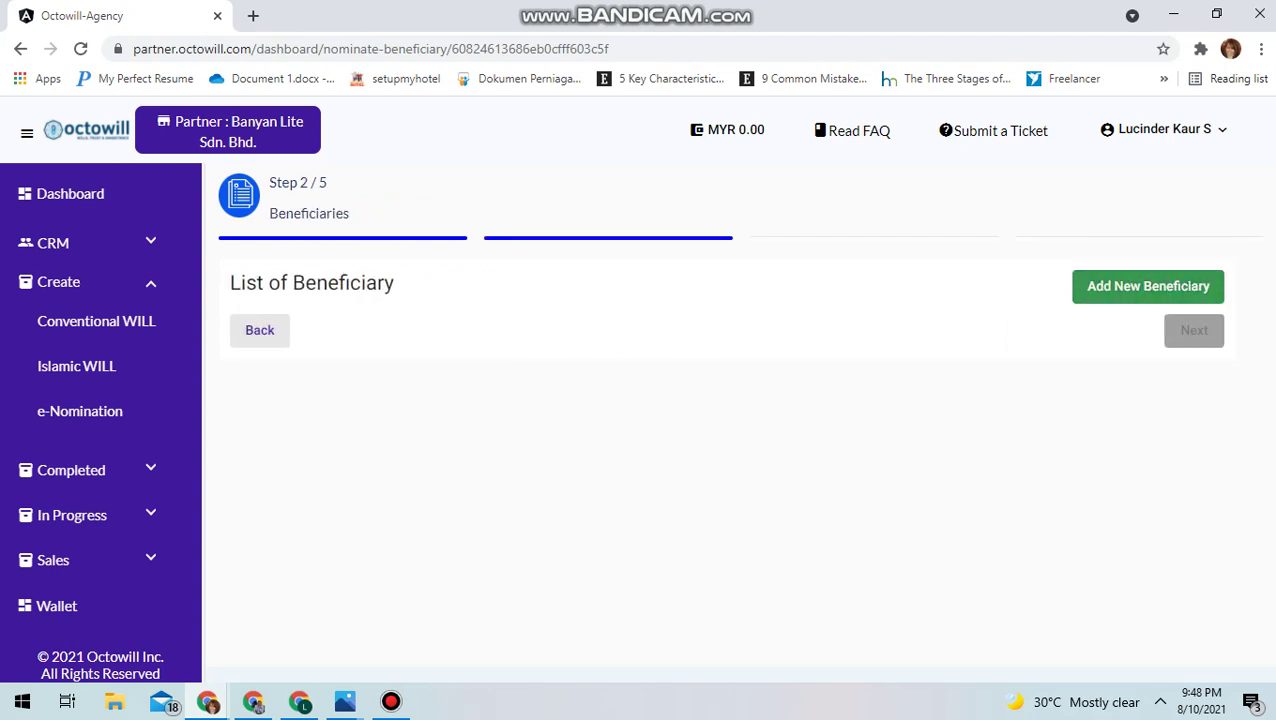
# Add a new beneficiary with autofilled name and e-mail and a +60 phone number
pyautogui.click(1148, 286)
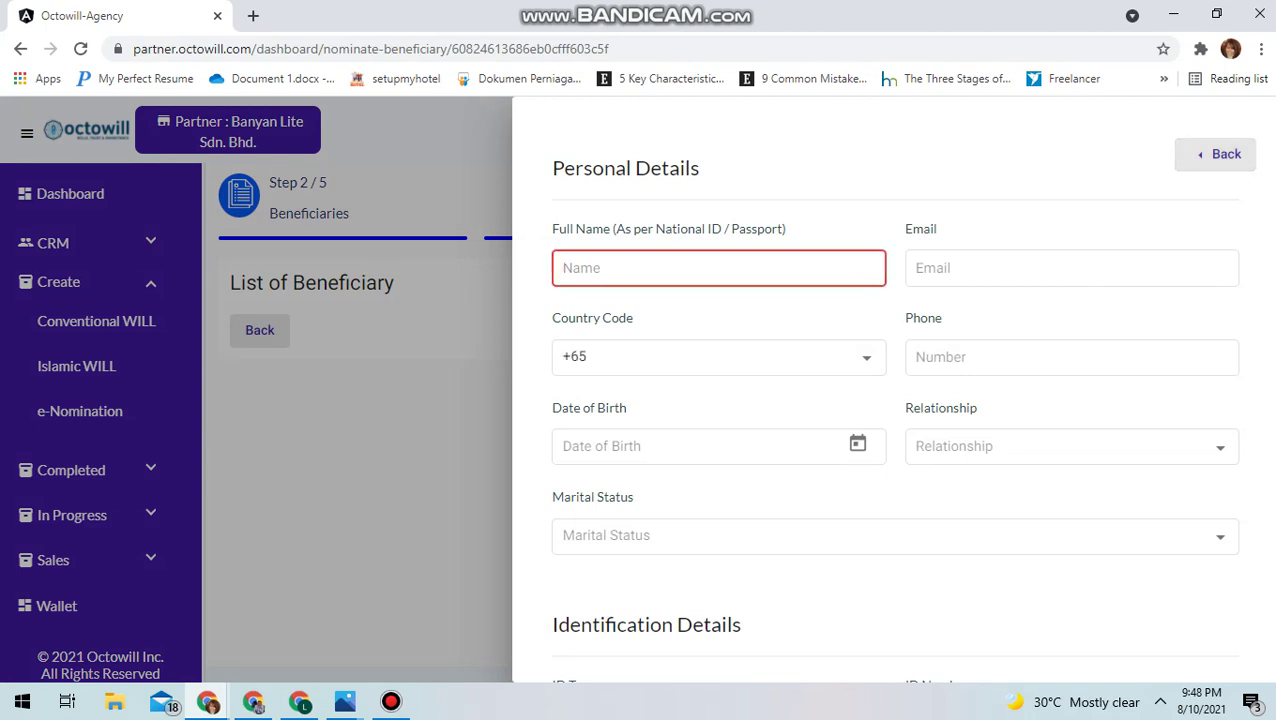
pyautogui.write('Nu')
pyautogui.press('Down')
pyautogui.press('Return')
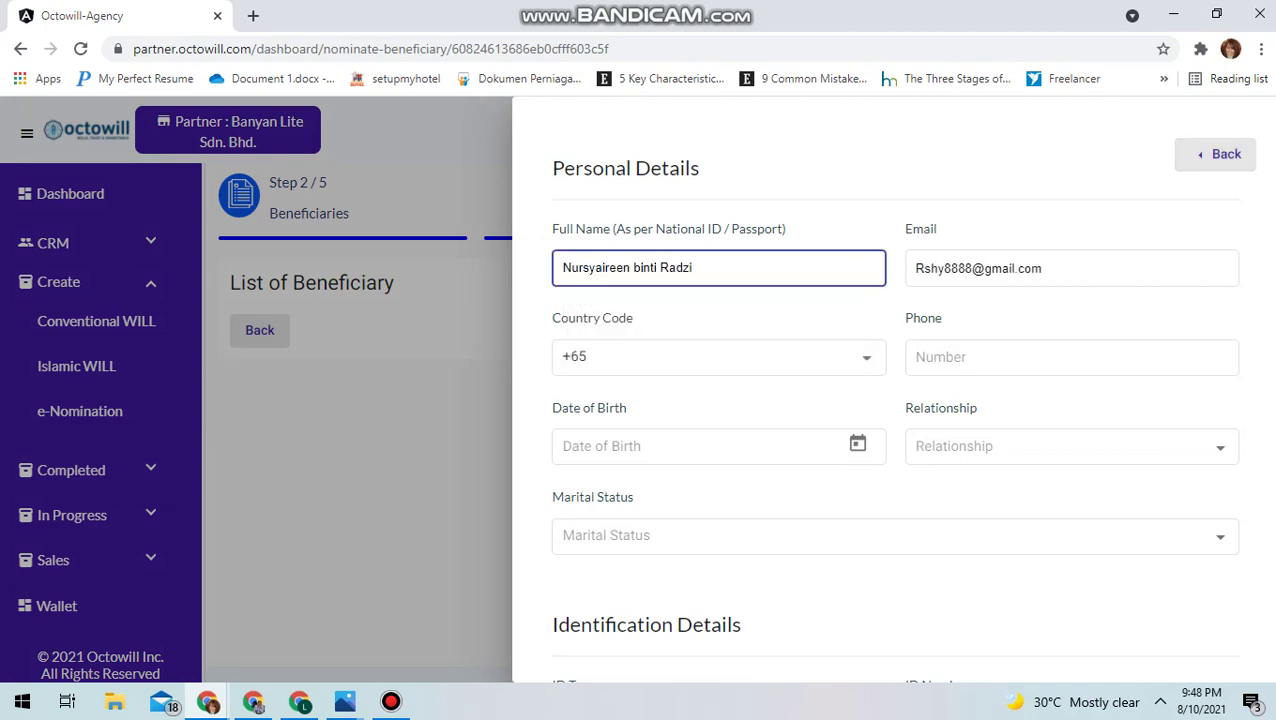
pyautogui.press('Tab')
pyautogui.click(866, 358)
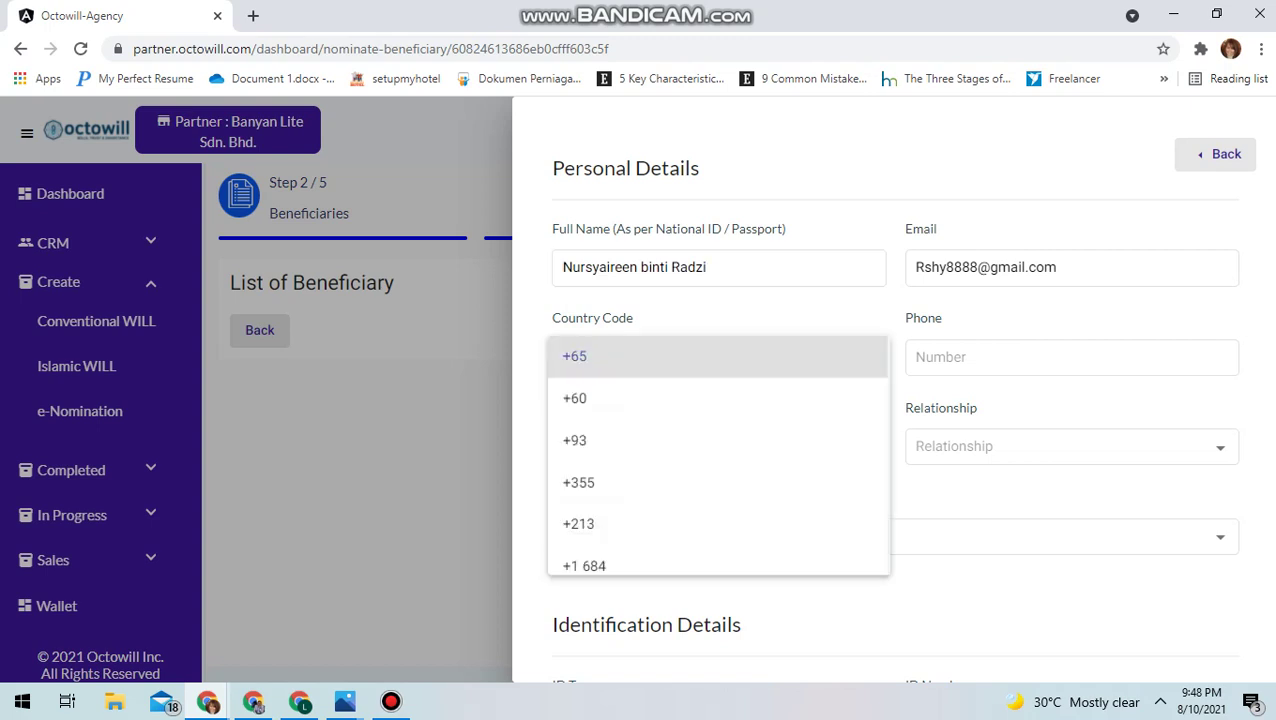
pyautogui.press('Down')
pyautogui.press('Return')
pyautogui.press('Tab')
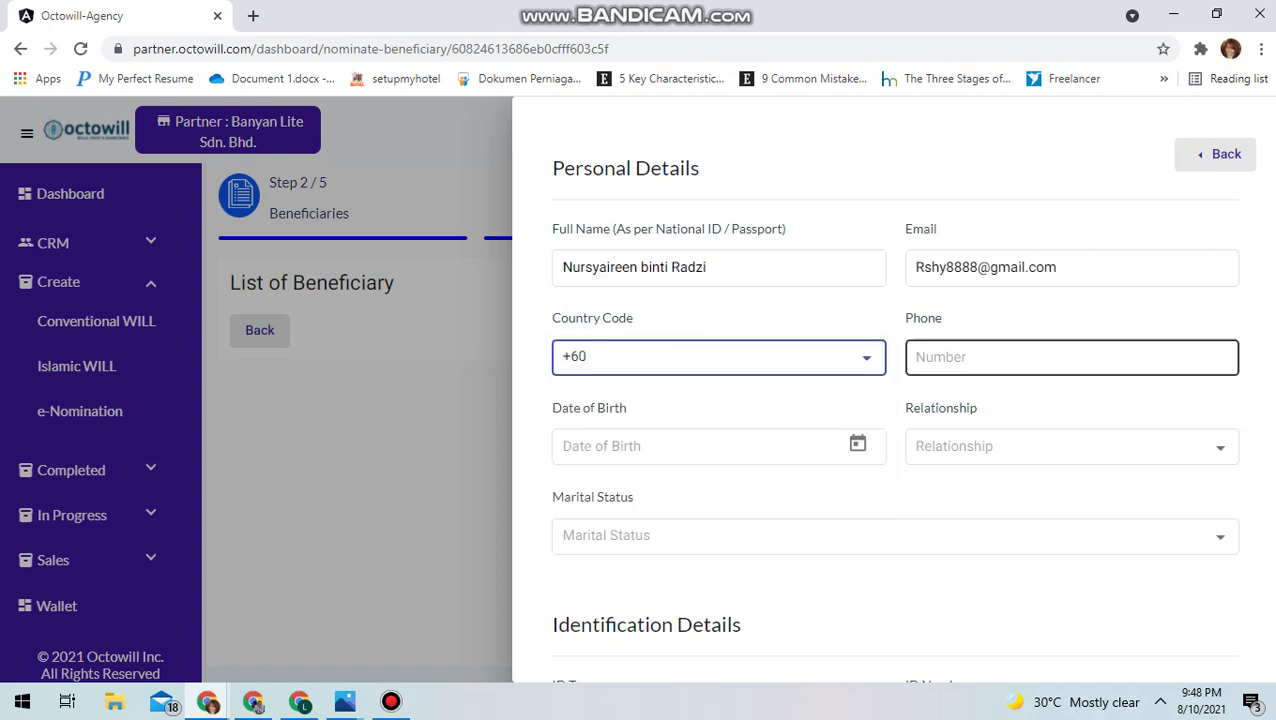
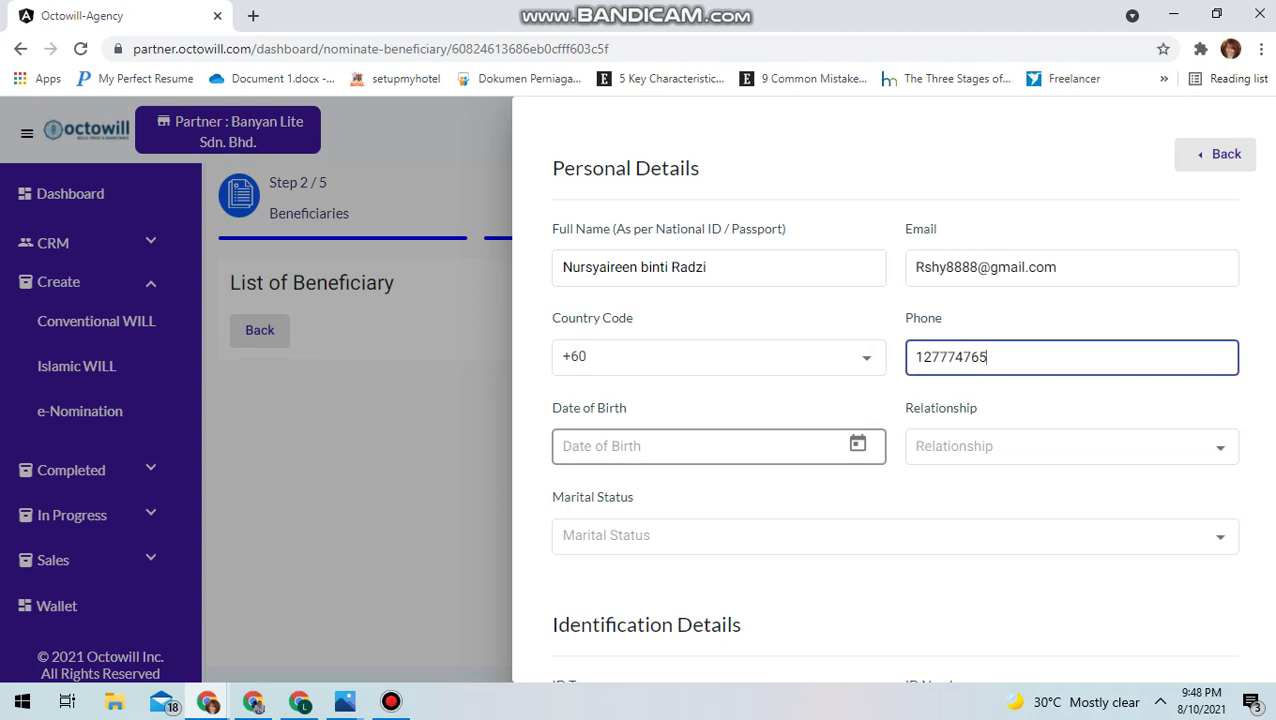
pyautogui.click(700, 446)
pyautogui.click(857, 444)
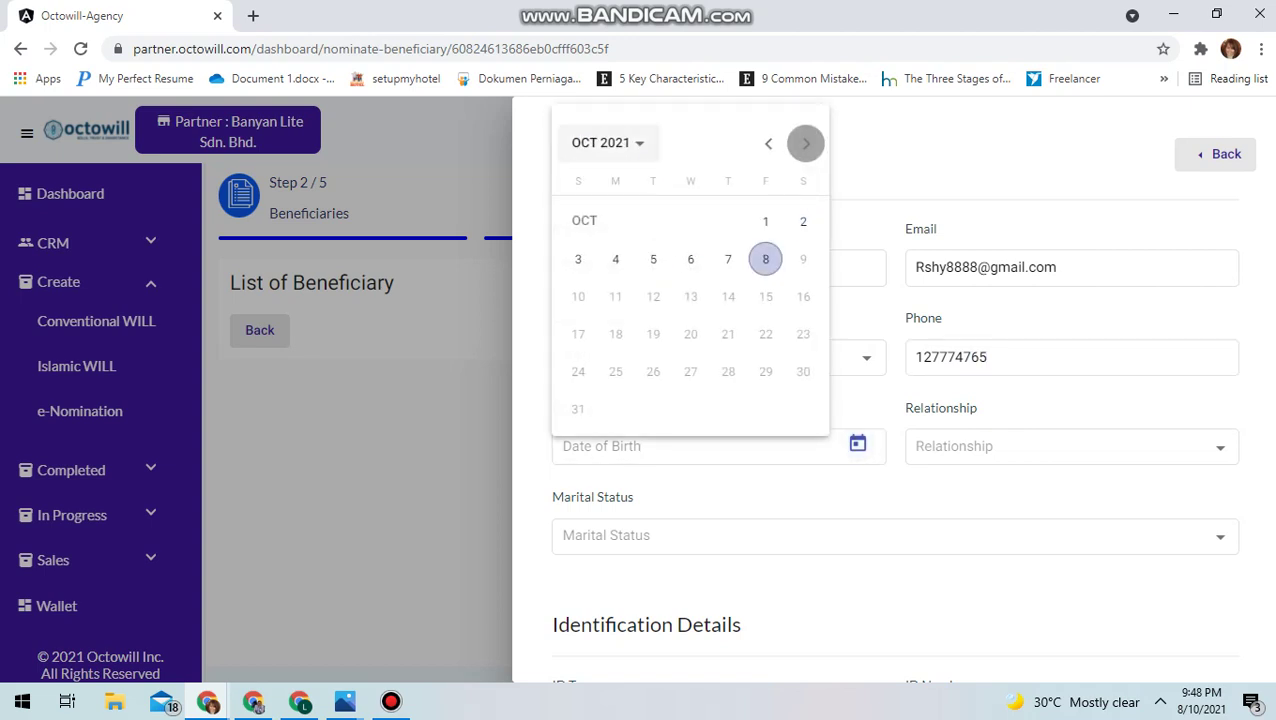
pyautogui.click(607, 143)
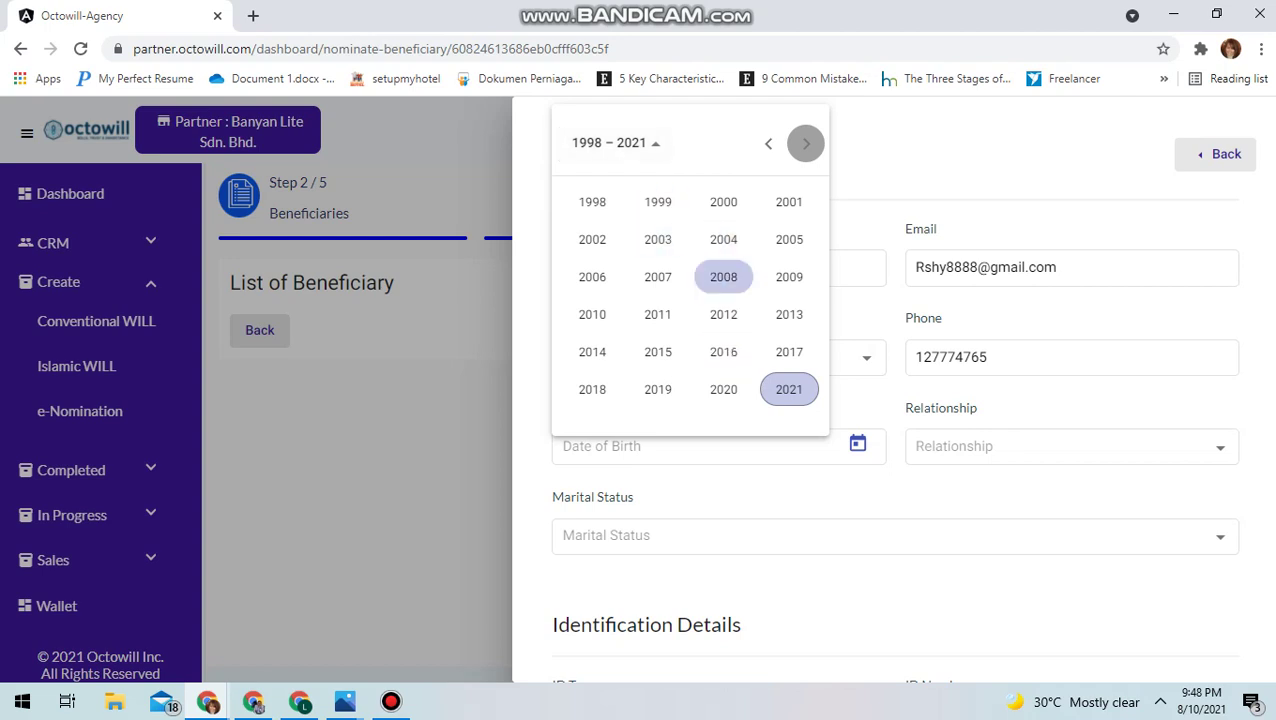
pyautogui.click(768, 143)
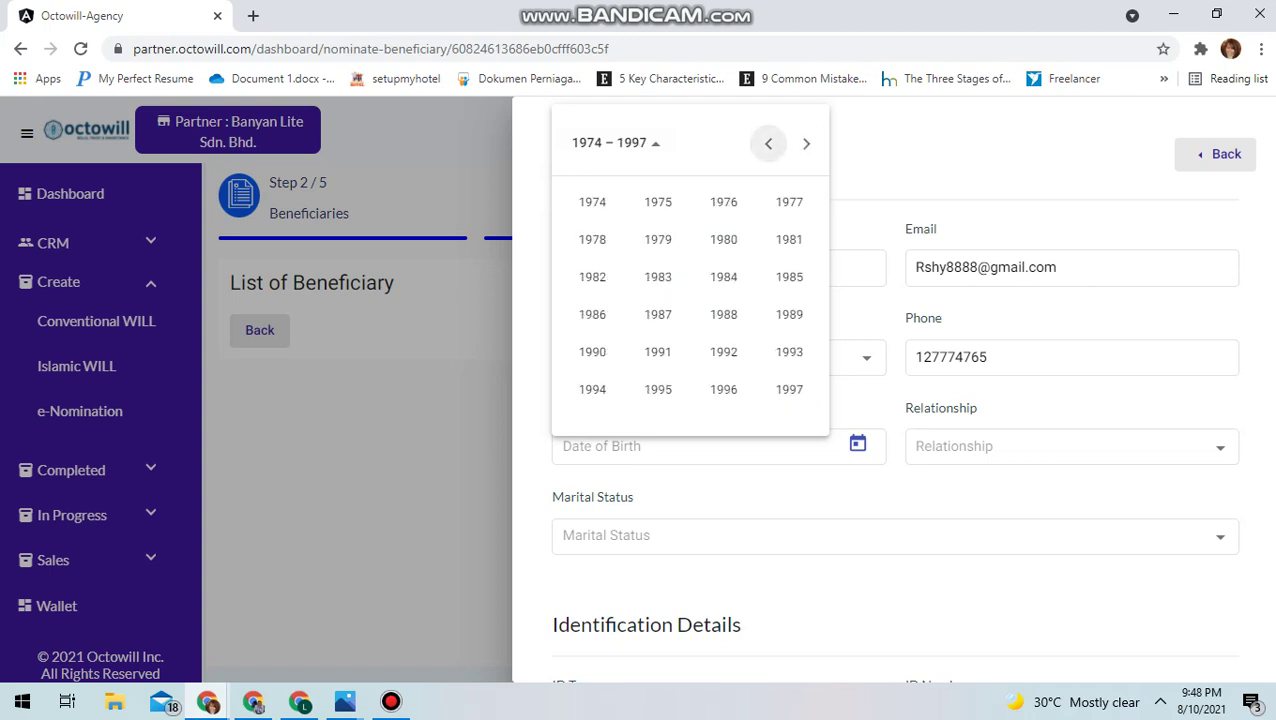
pyautogui.click(658, 314)
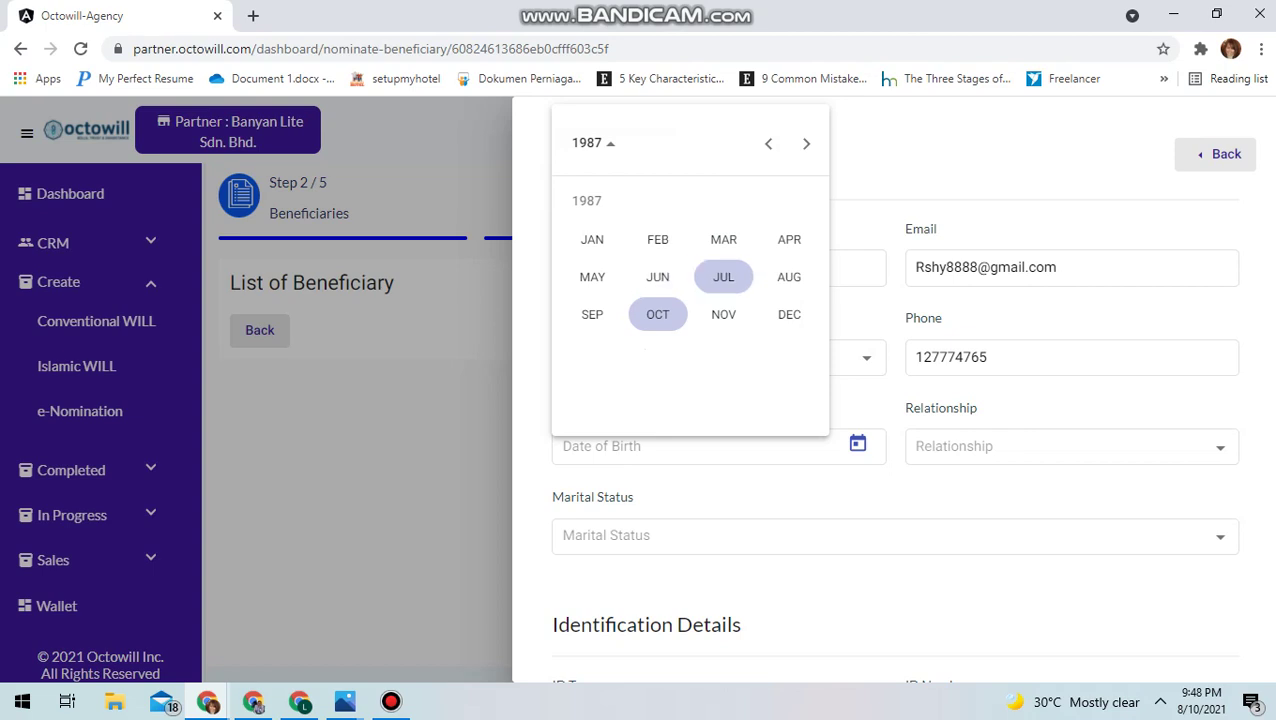
pyautogui.click(723, 314)
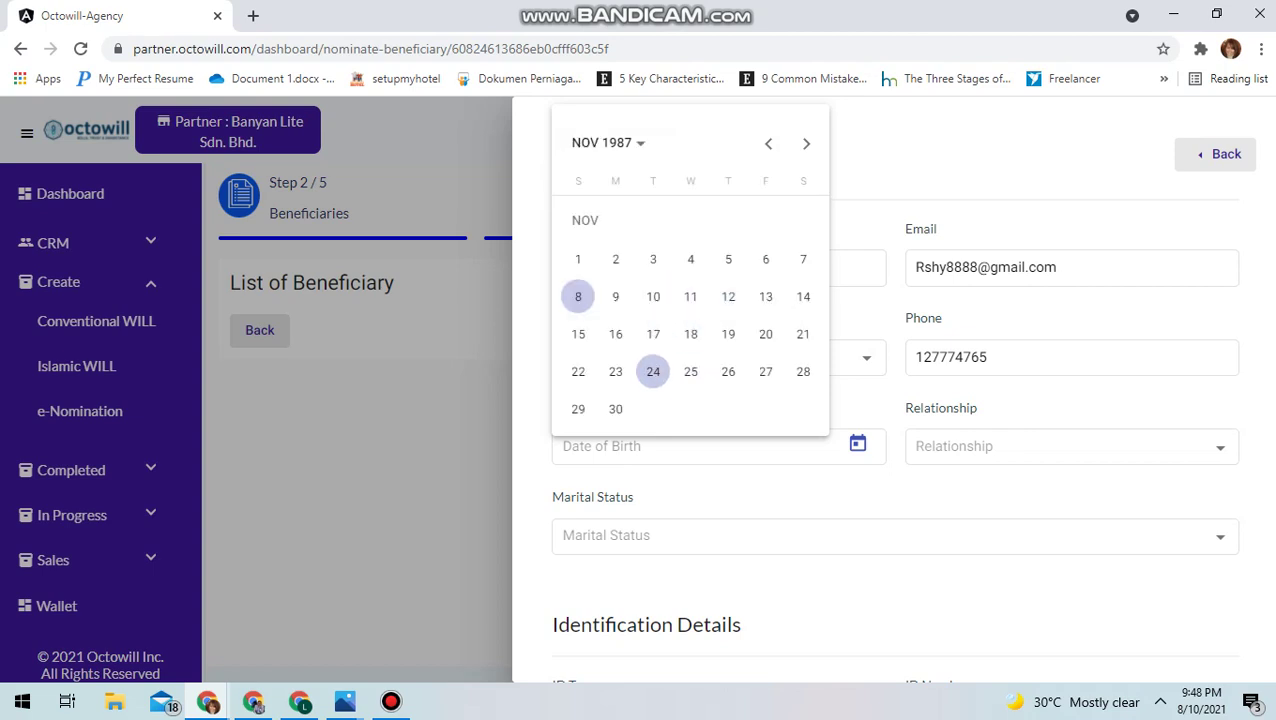
pyautogui.click(578, 371)
# Set the relationship to Friend and the marital status to Single
pyautogui.press('Tab')
pyautogui.press('Tab')
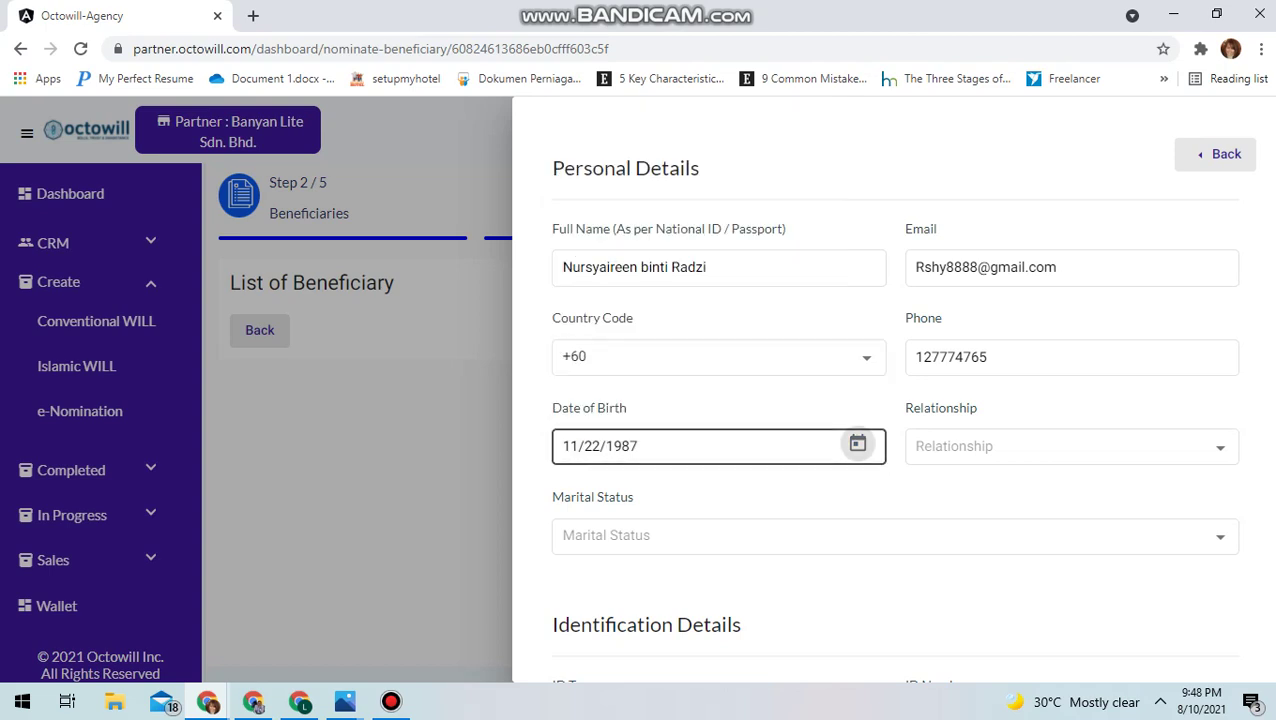
pyautogui.press('Down')
pyautogui.press('Down')
pyautogui.press('Down')
pyautogui.press('Down')
pyautogui.press('Down')
pyautogui.press('Down')
pyautogui.press('Down')
pyautogui.press('Down')
pyautogui.press('Down')
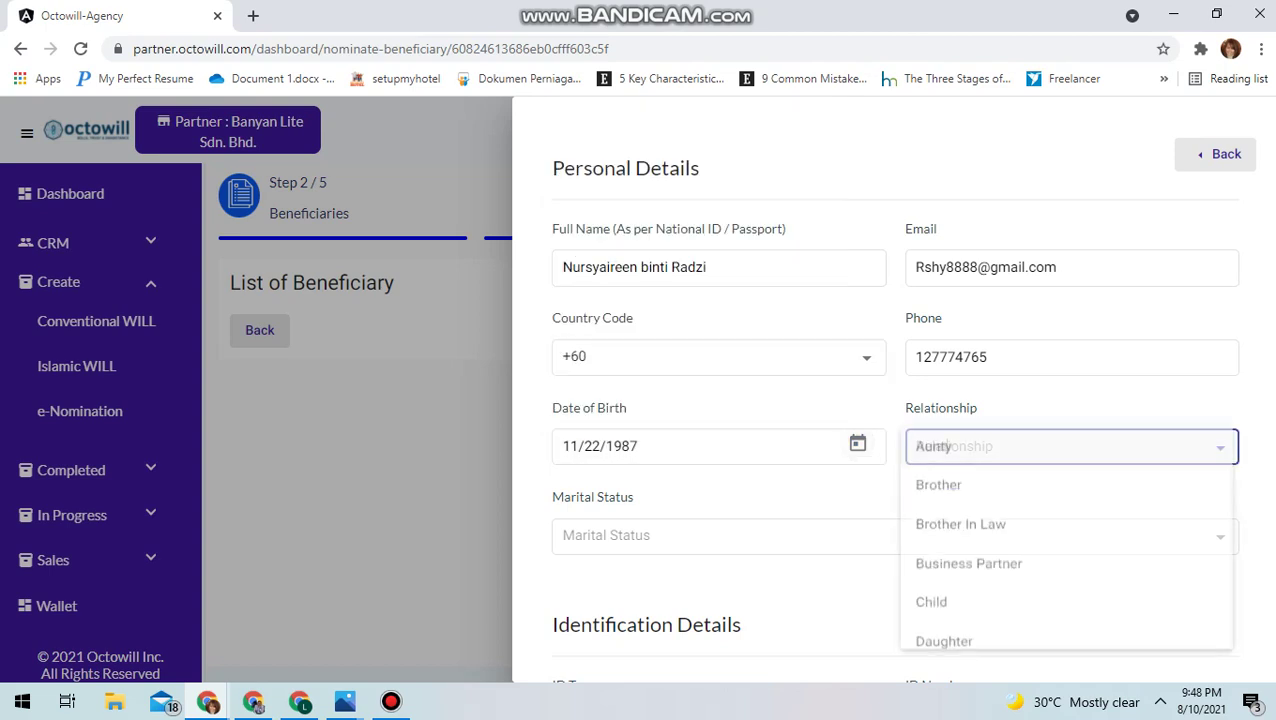
pyautogui.press('Down')
pyautogui.press('Down')
pyautogui.press('Down')
pyautogui.press('Down')
pyautogui.press('Down')
pyautogui.press('Down')
pyautogui.press('Down')
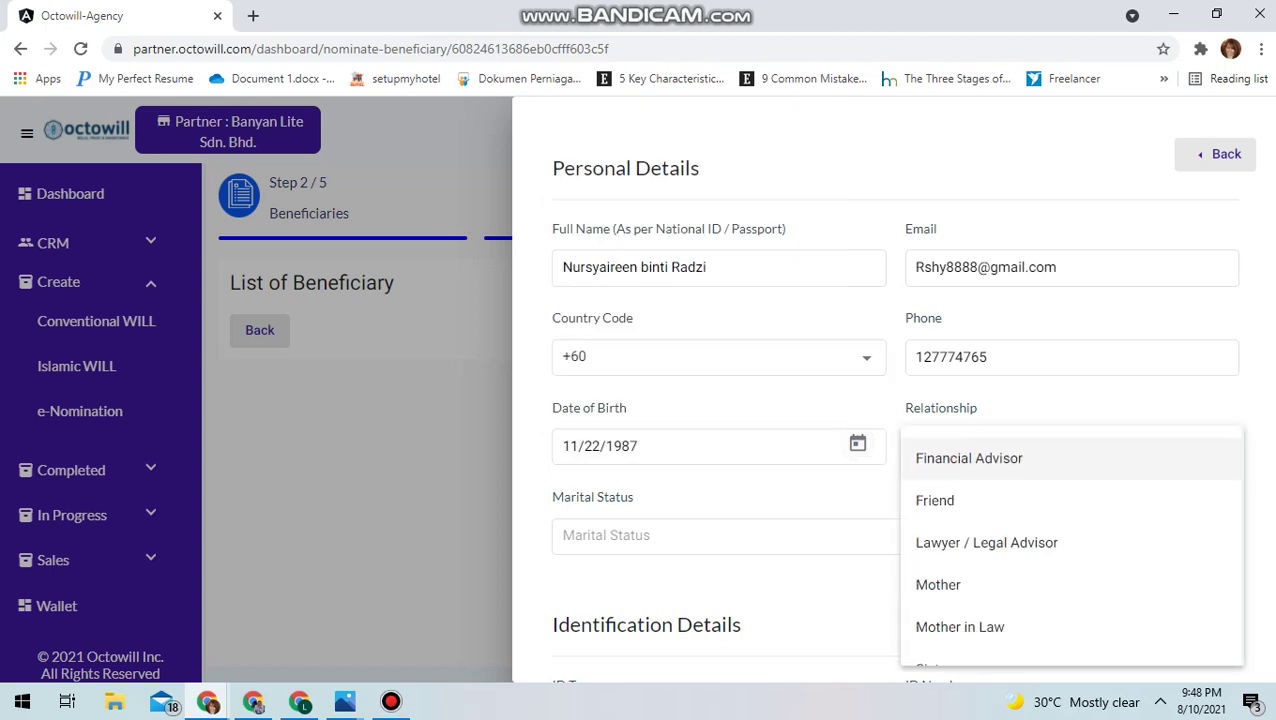
pyautogui.press('Up')
pyautogui.press('Up')
pyautogui.press('Up')
pyautogui.press('Up')
pyautogui.press('Return')
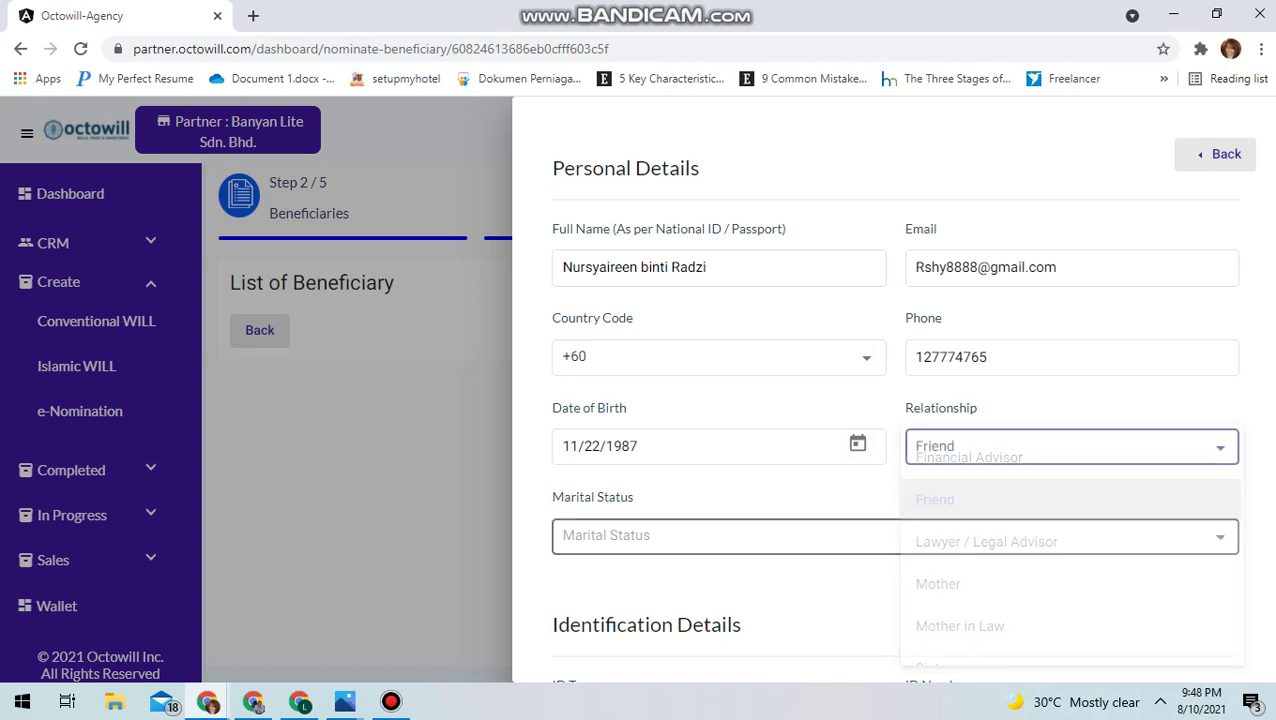
pyautogui.click(1220, 540)
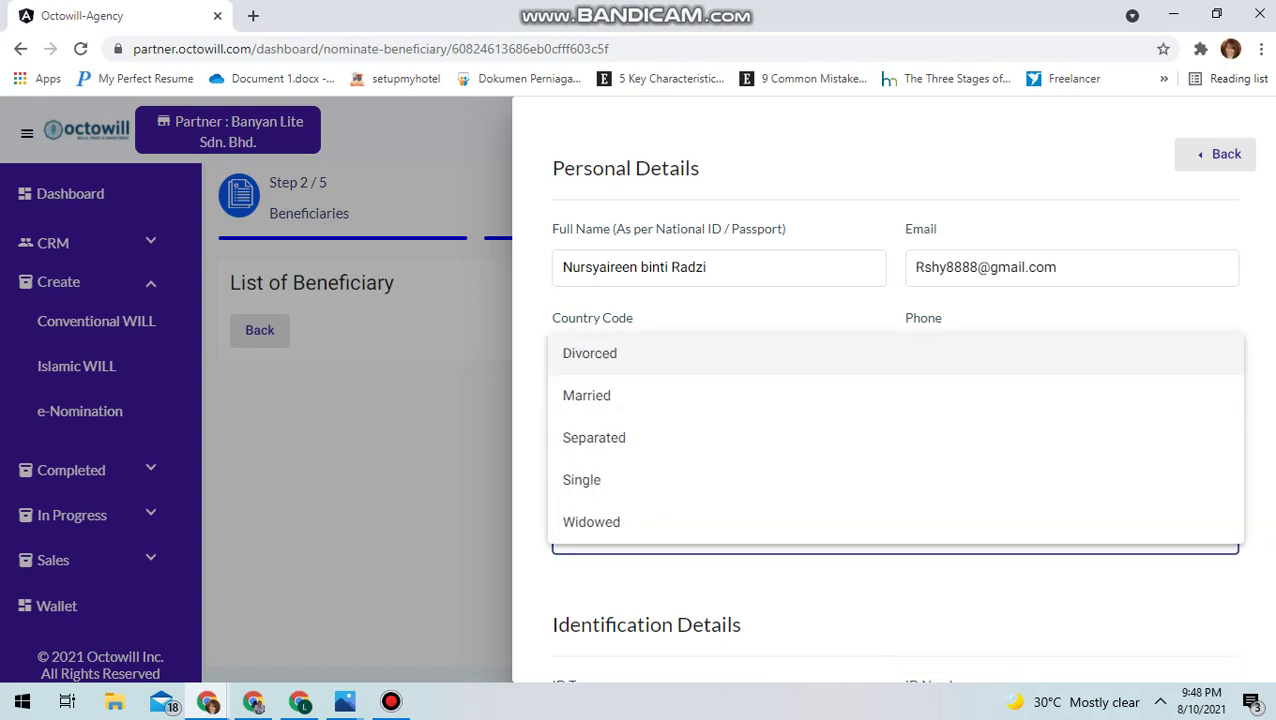
pyautogui.click(790, 479)
pyautogui.scroll(-2, 718, 560)
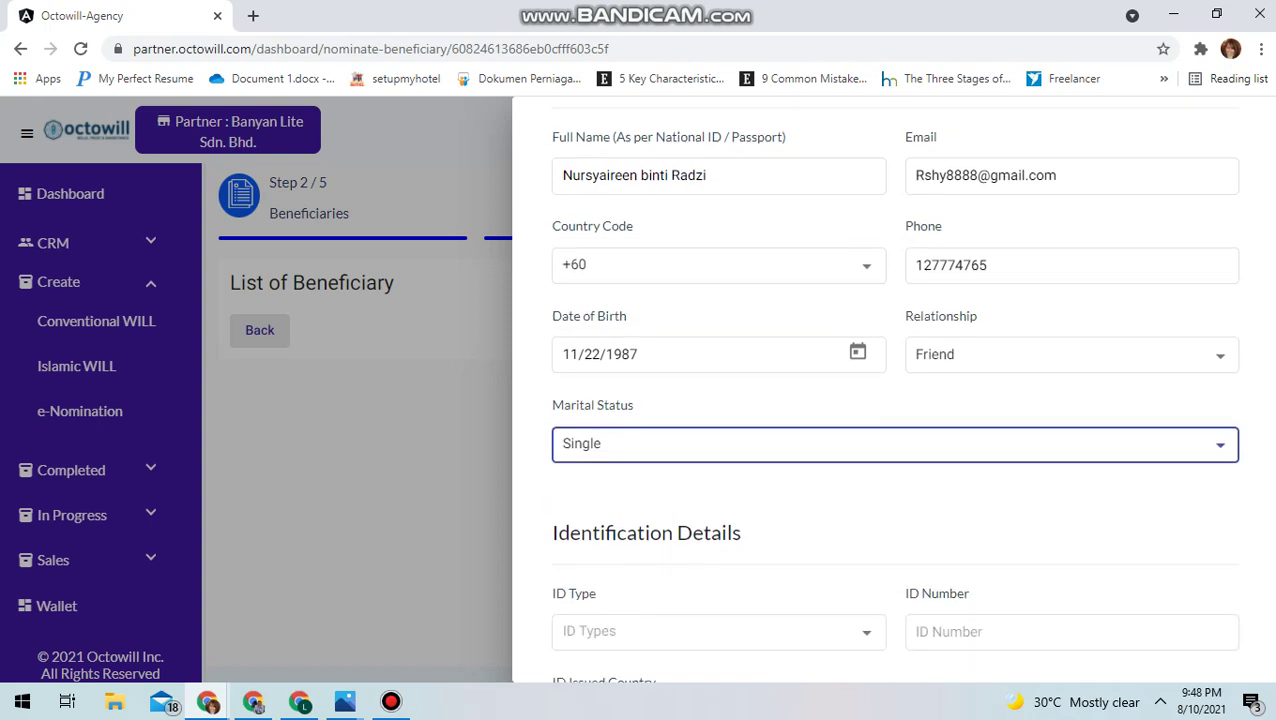
# Set ID type to National ID, enter the beneficiary's ID number, and choose Malaysia as issuing country
pyautogui.click(718, 555)
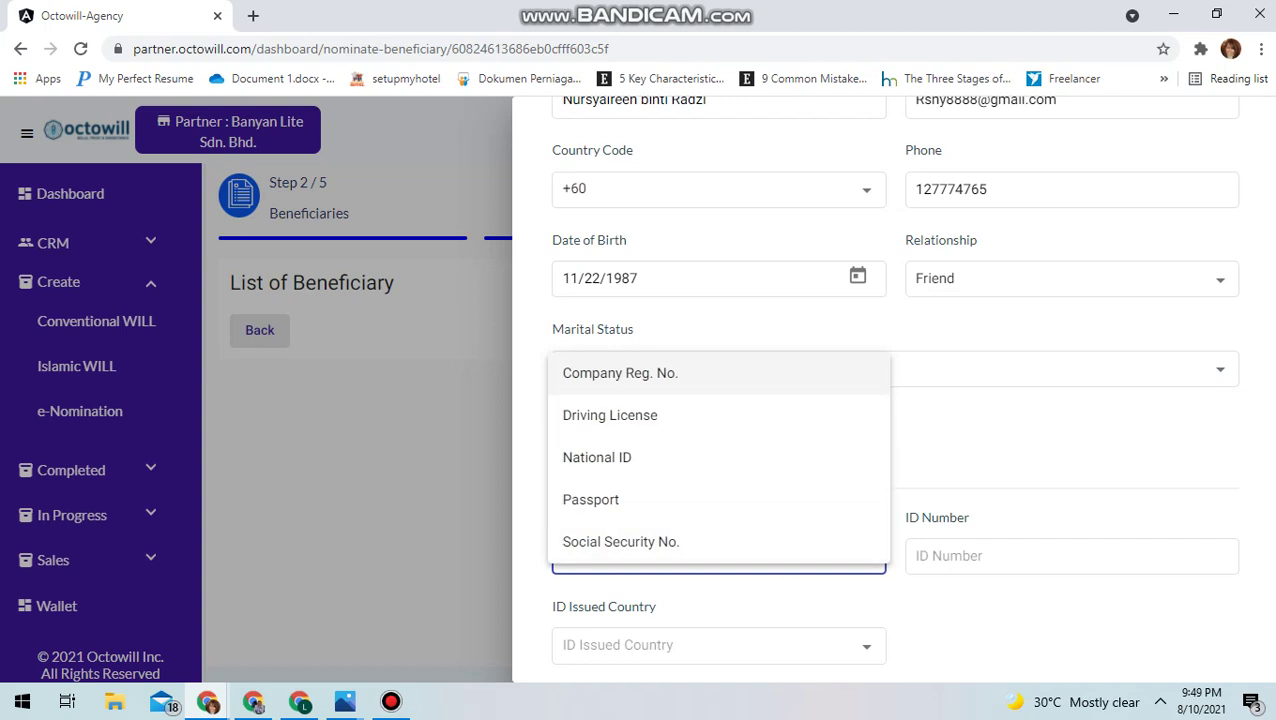
pyautogui.click(597, 457)
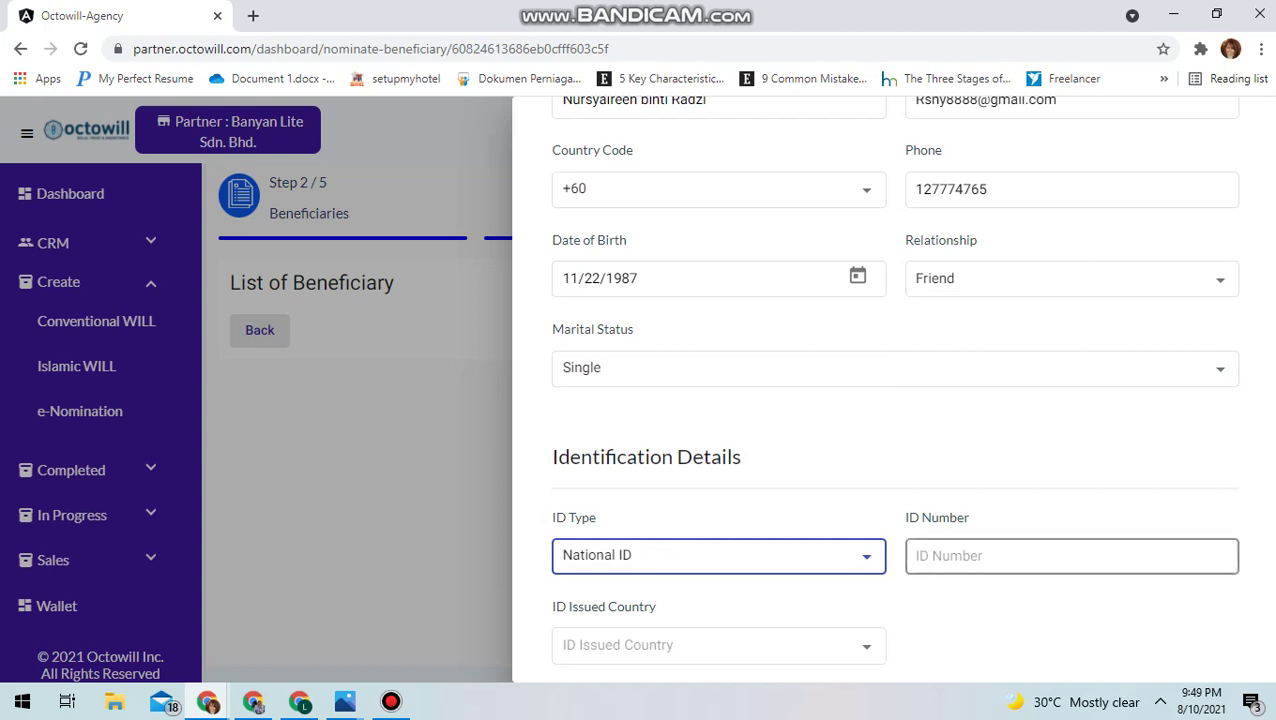
pyautogui.click(1071, 556)
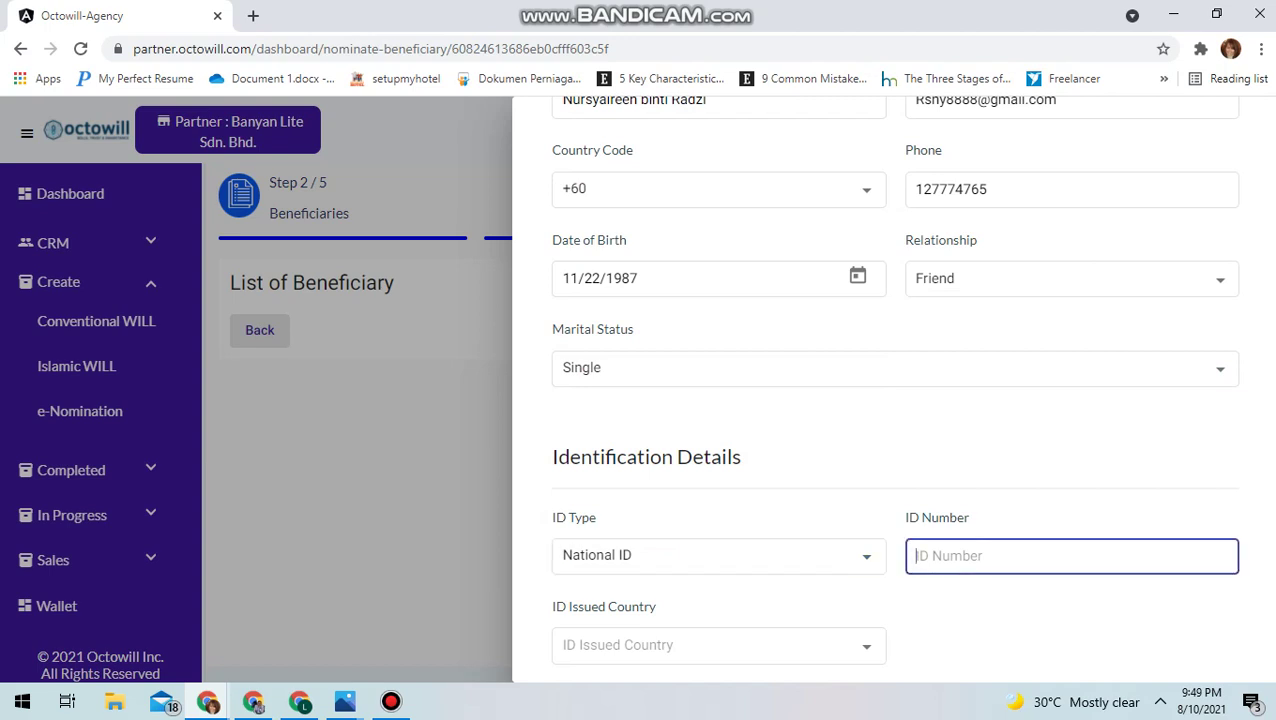
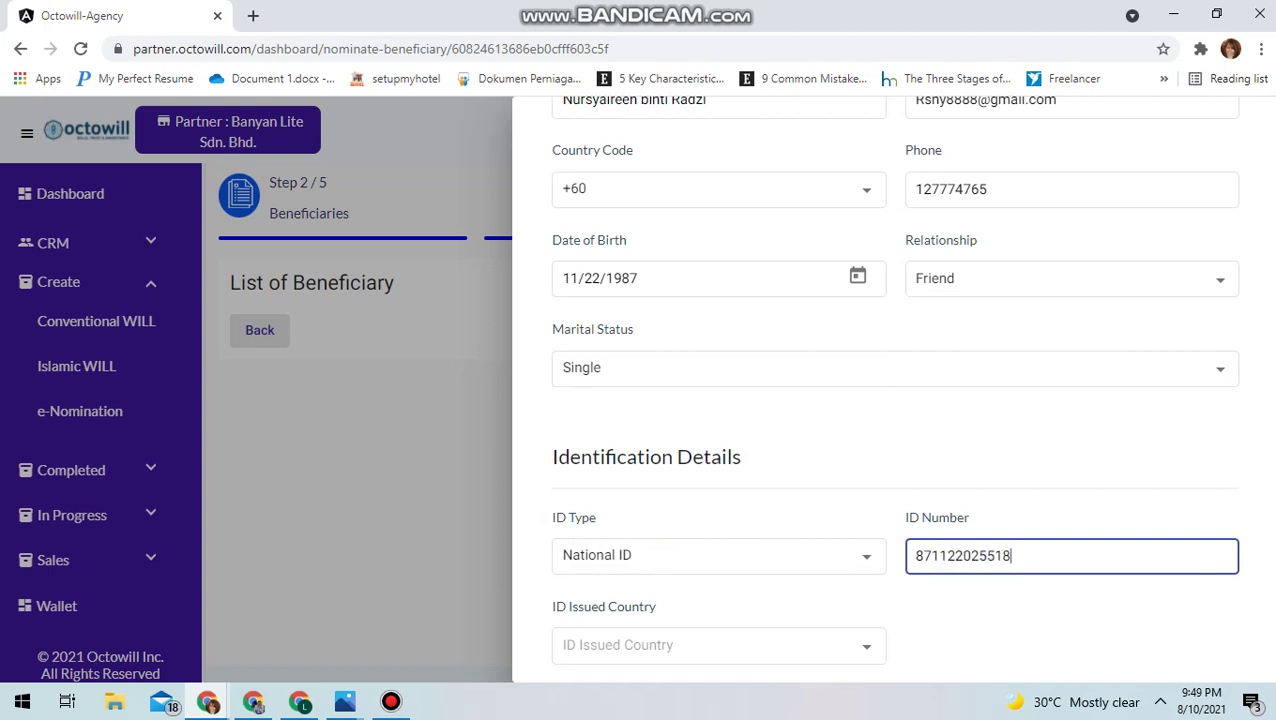
pyautogui.scroll(-1, 866, 645)
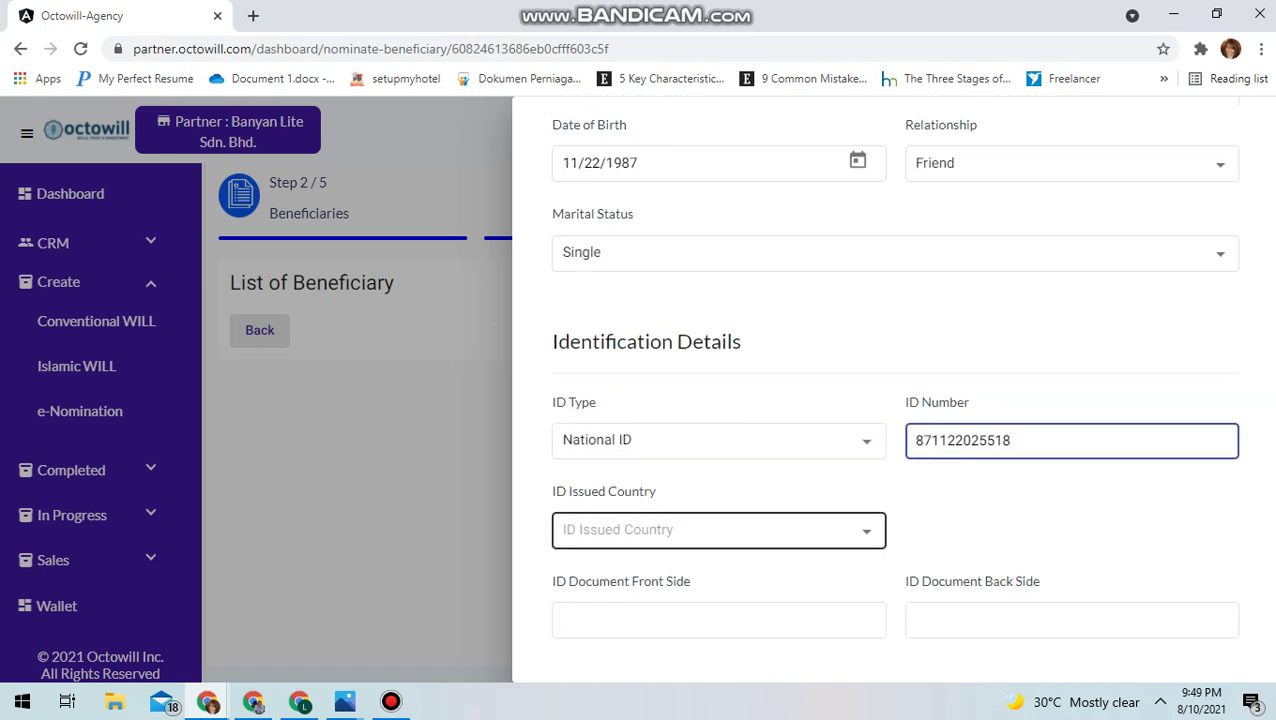
pyautogui.click(866, 538)
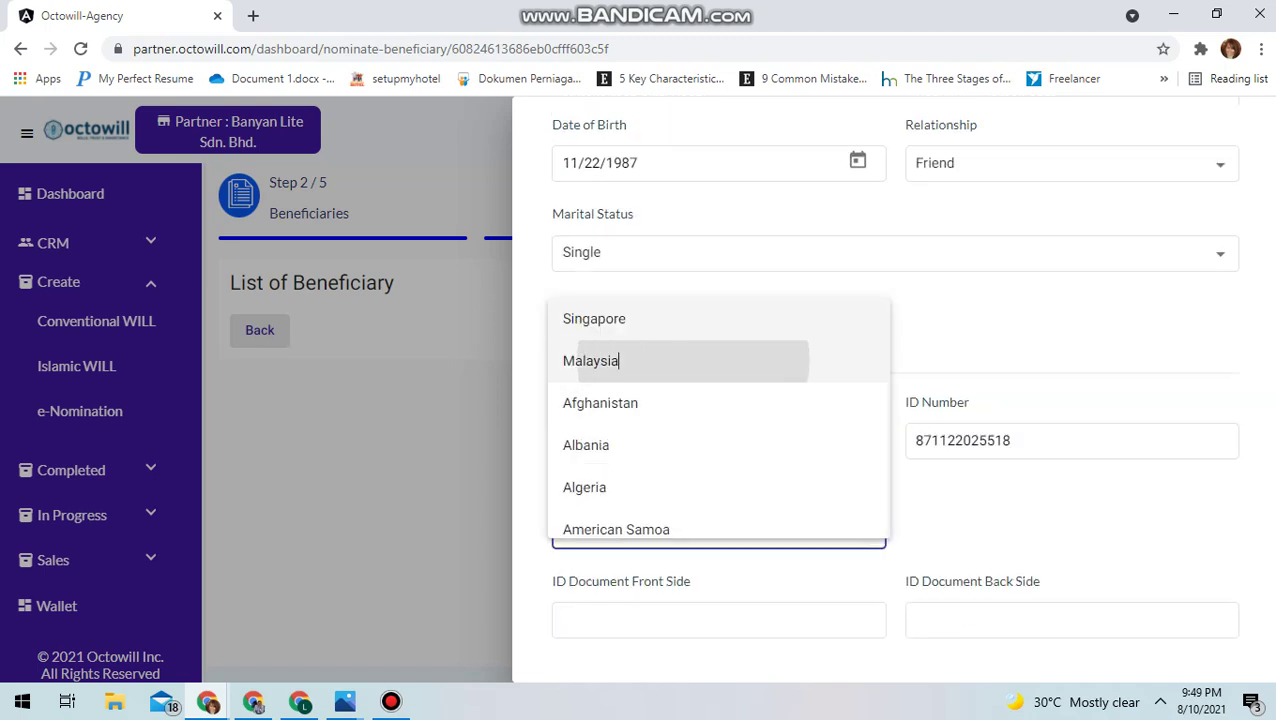
pyautogui.click(581, 359)
pyautogui.scroll(-3, 718, 620)
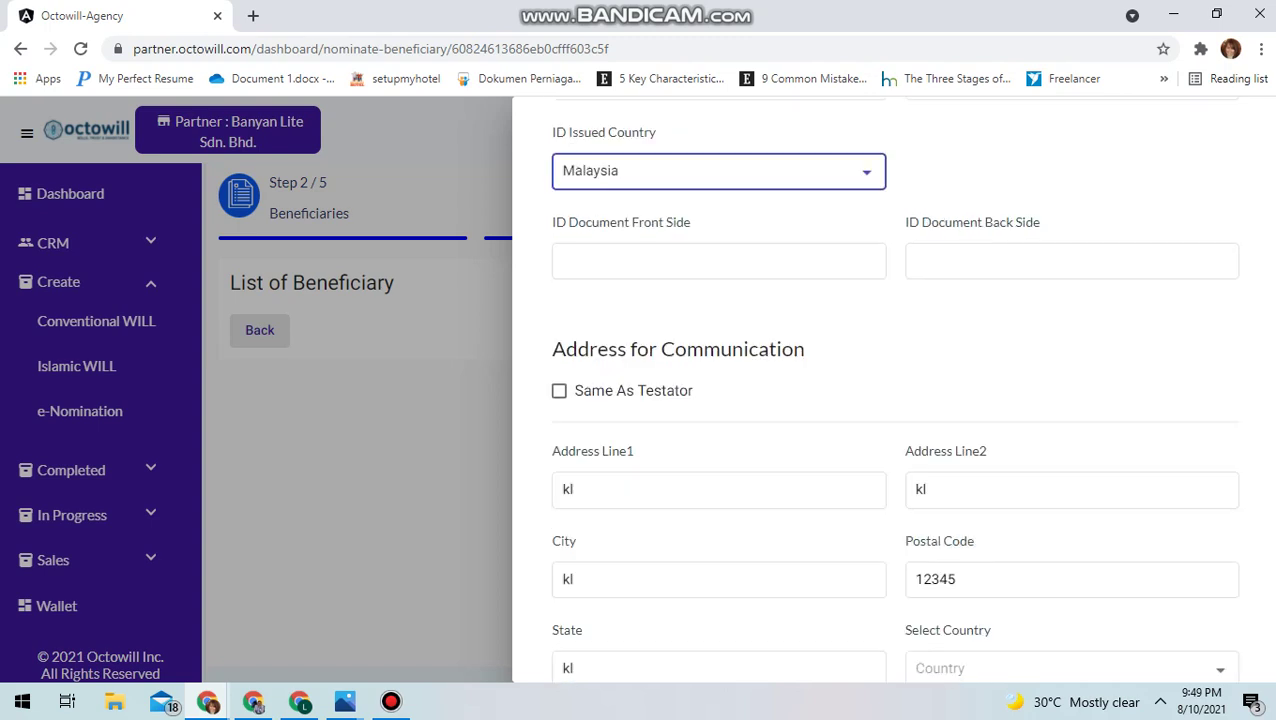
# Replace the placeholder address lines and city with the beneficiary's street address and city
pyautogui.click(718, 489)
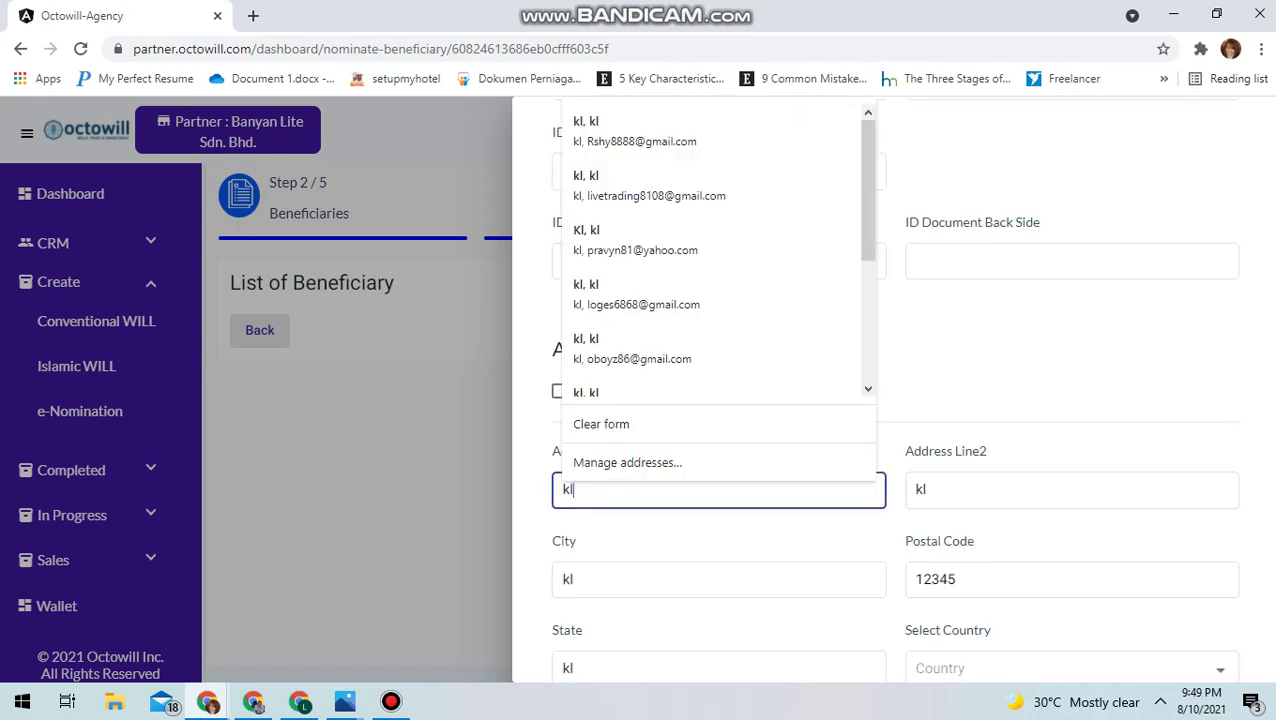
pyautogui.press('BackSpace')
pyautogui.press('BackSpace')
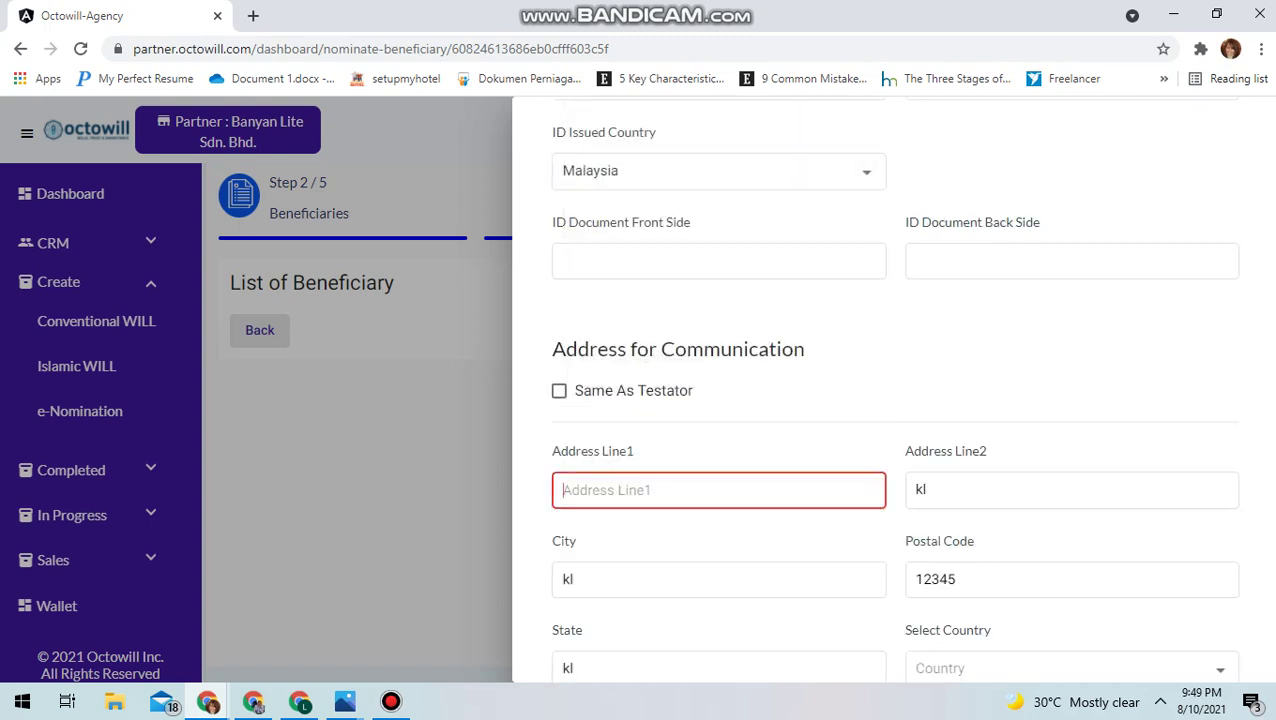
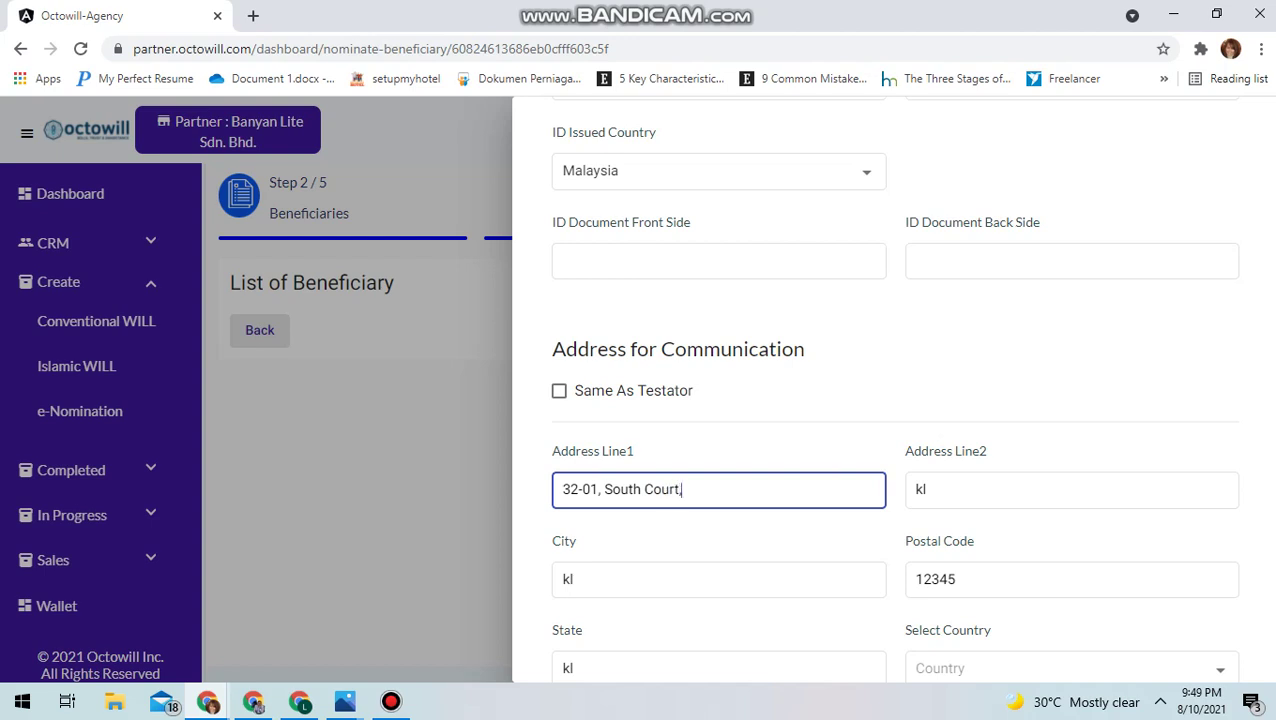
pyautogui.click(921, 489)
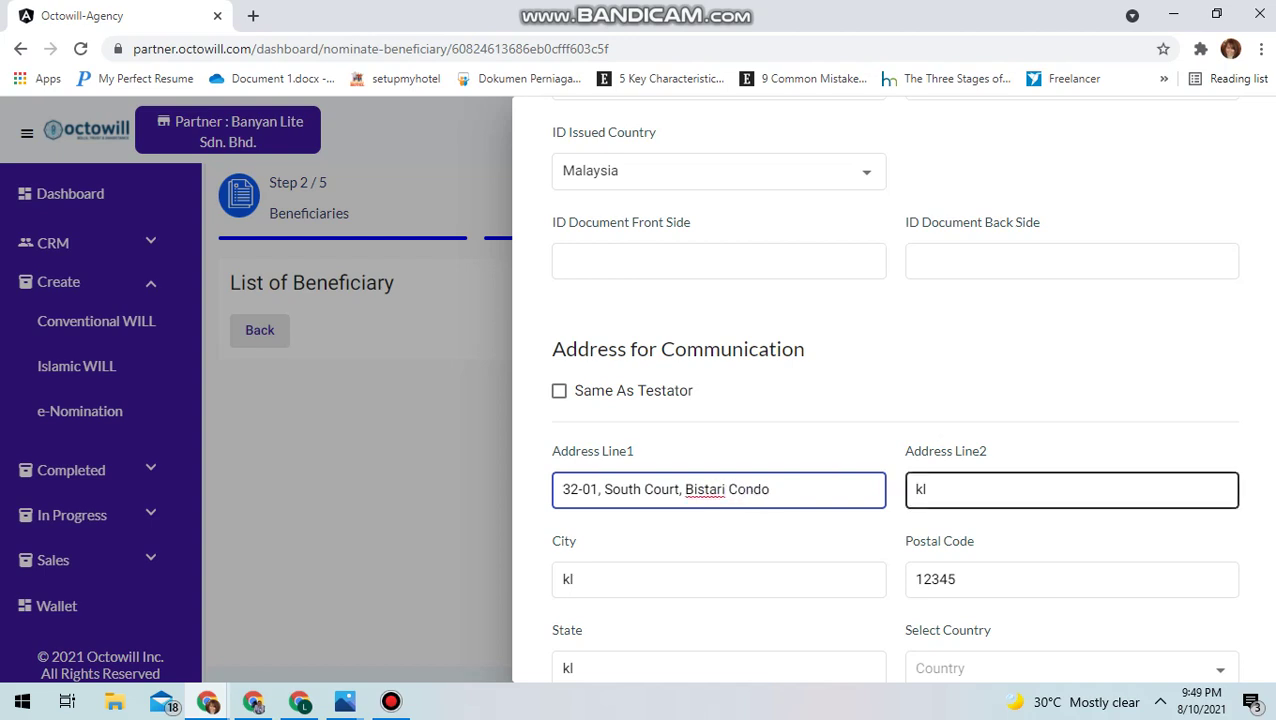
pyautogui.press('BackSpace')
pyautogui.press('BackSpace')
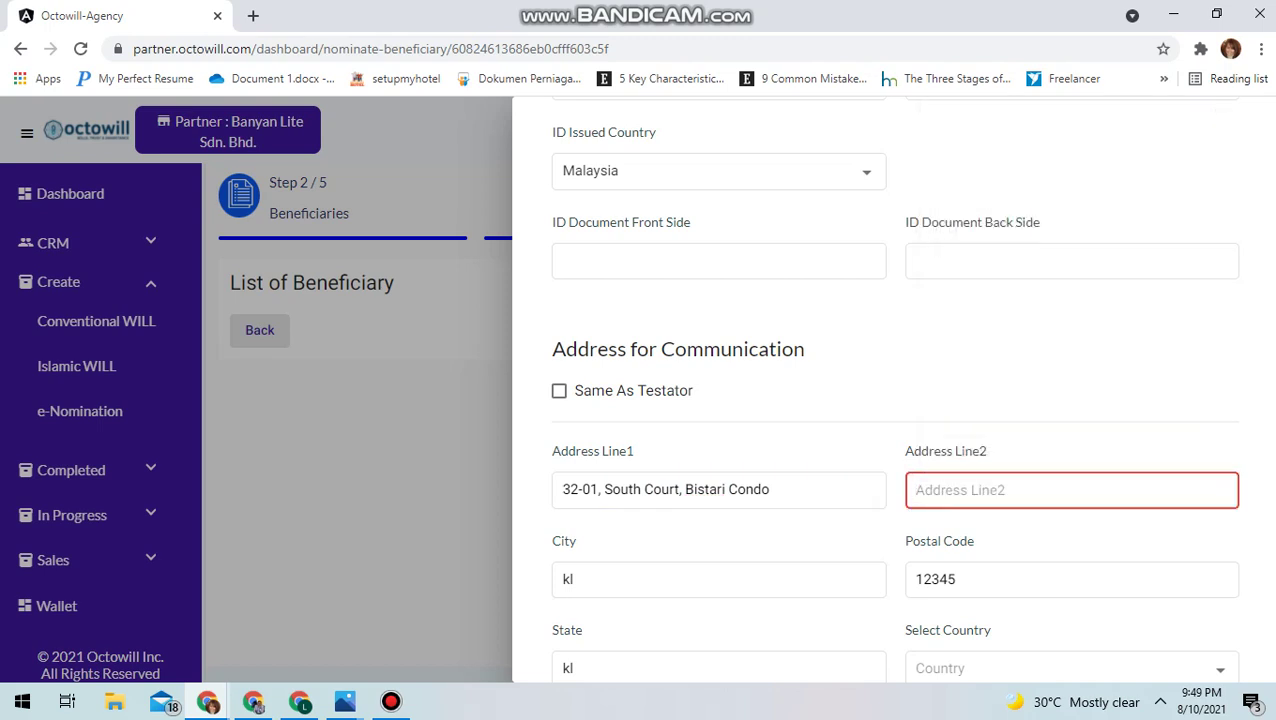
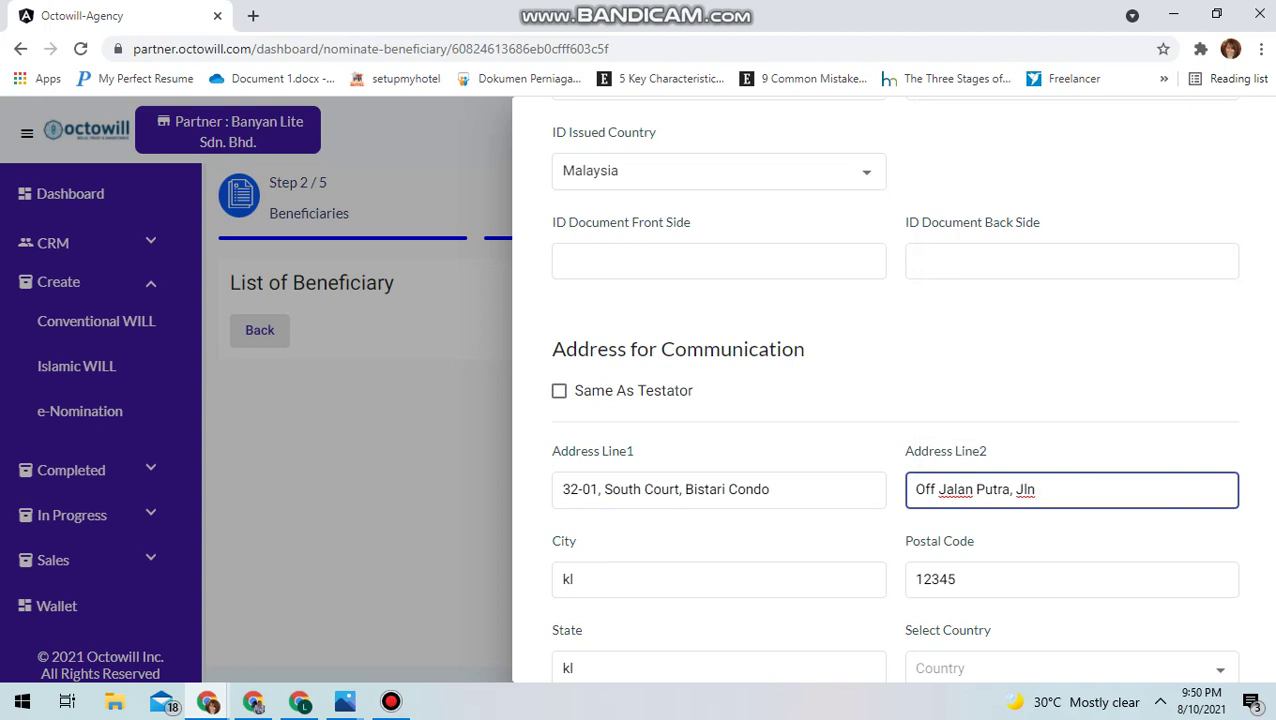
pyautogui.click(718, 579)
pyautogui.click(718, 579)
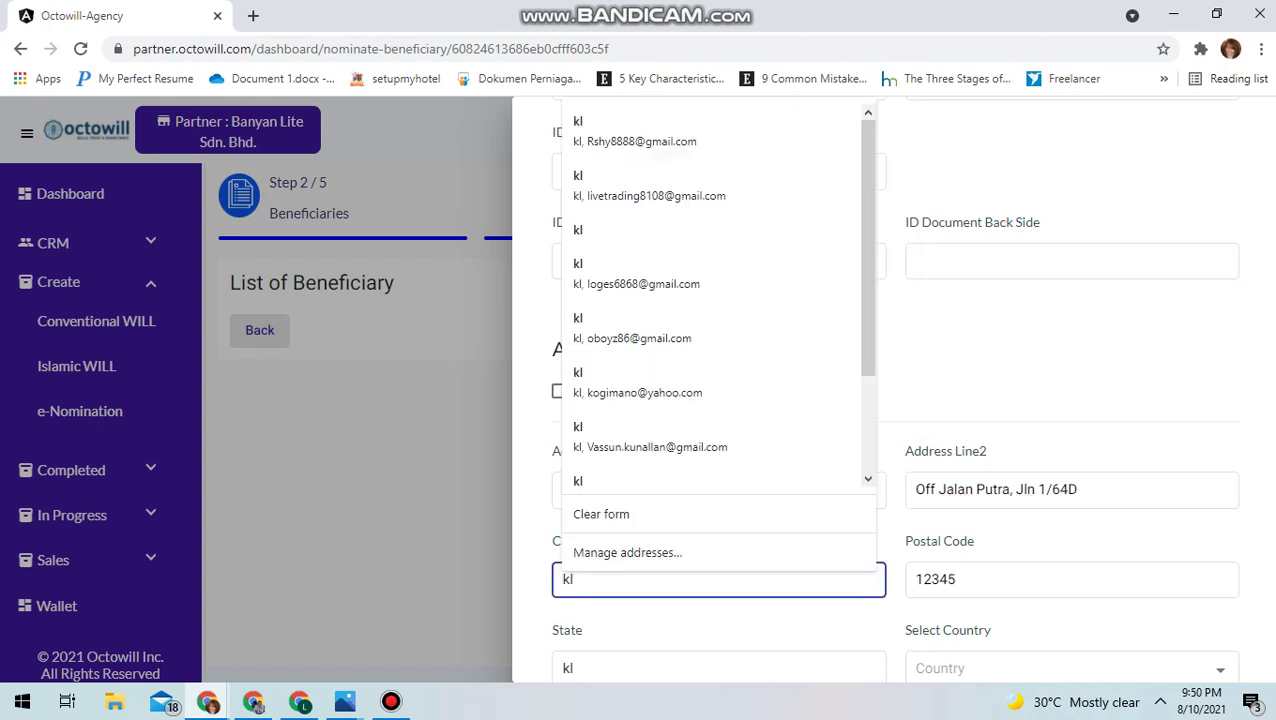
pyautogui.press('BackSpace')
pyautogui.press('BackSpace')
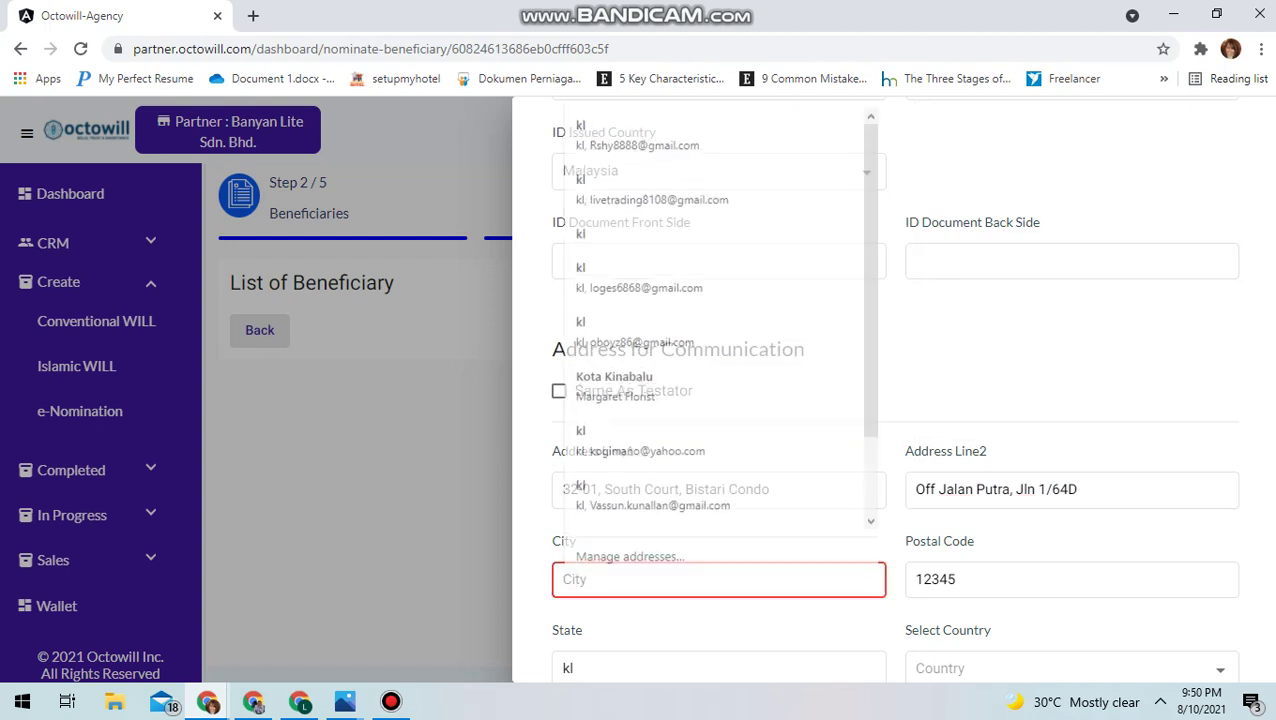
pyautogui.write('TT')
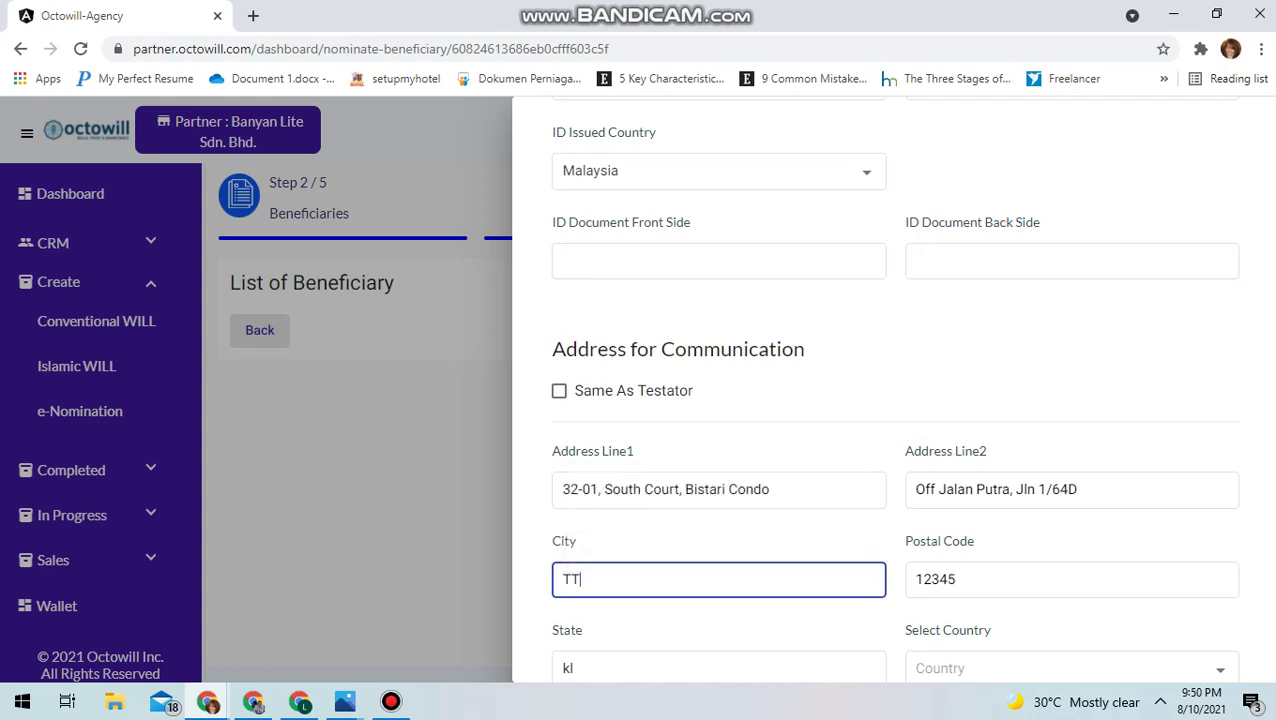
pyautogui.write('DI')
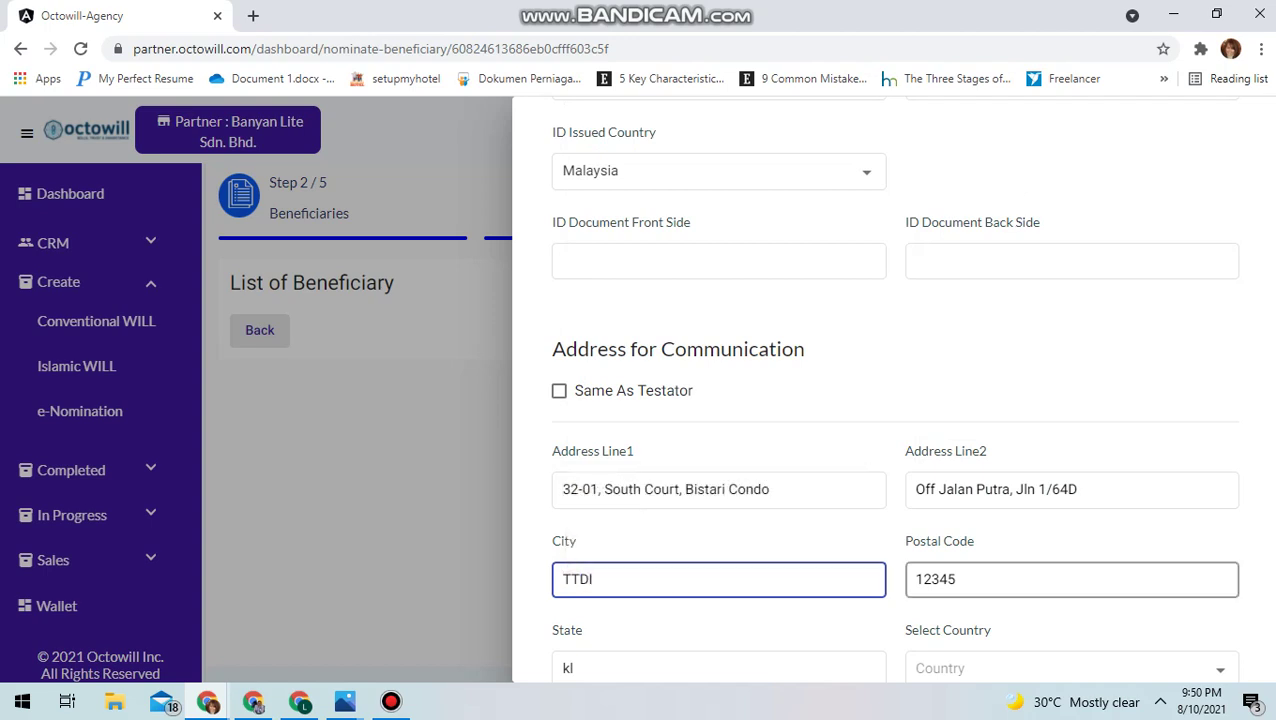
# Enter the postal code, state Kuala Lumpur and country Malaysia, then save the beneficiary and continue
pyautogui.click(1000, 579)
pyautogui.press('BackSpace')
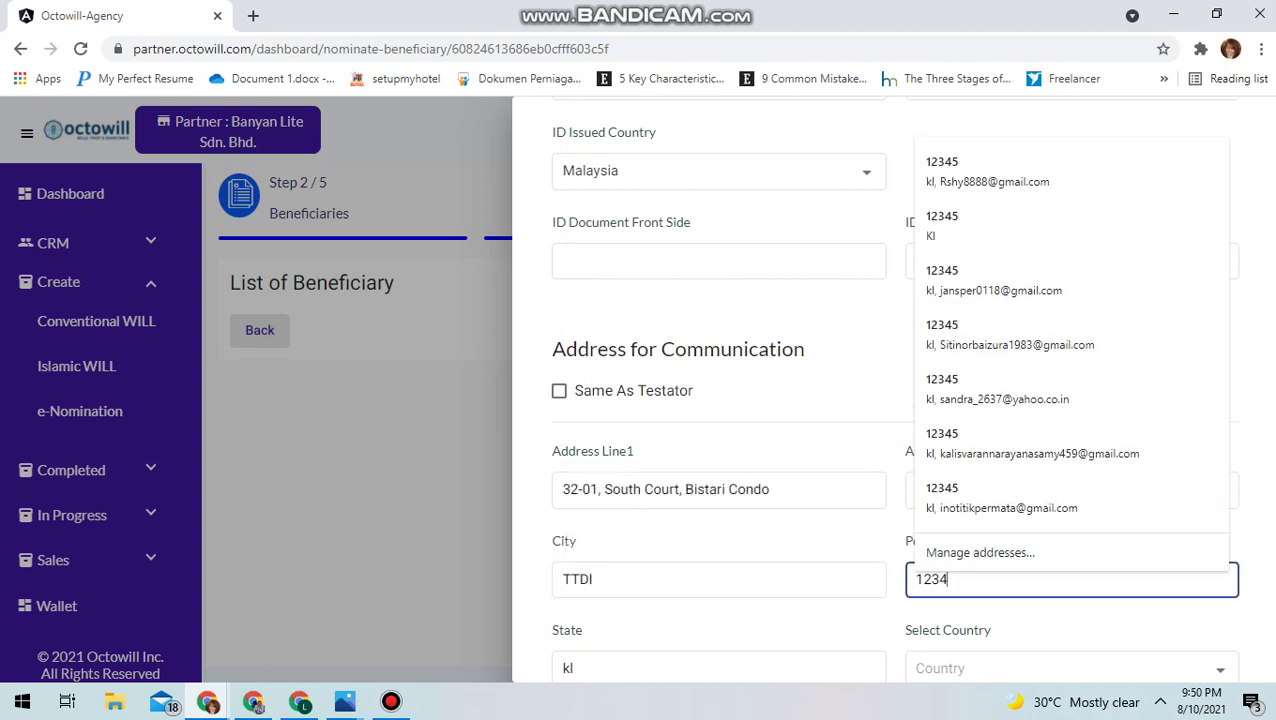
pyautogui.press('BackSpace')
pyautogui.press('BackSpace')
pyautogui.press('BackSpace')
pyautogui.press('BackSpace')
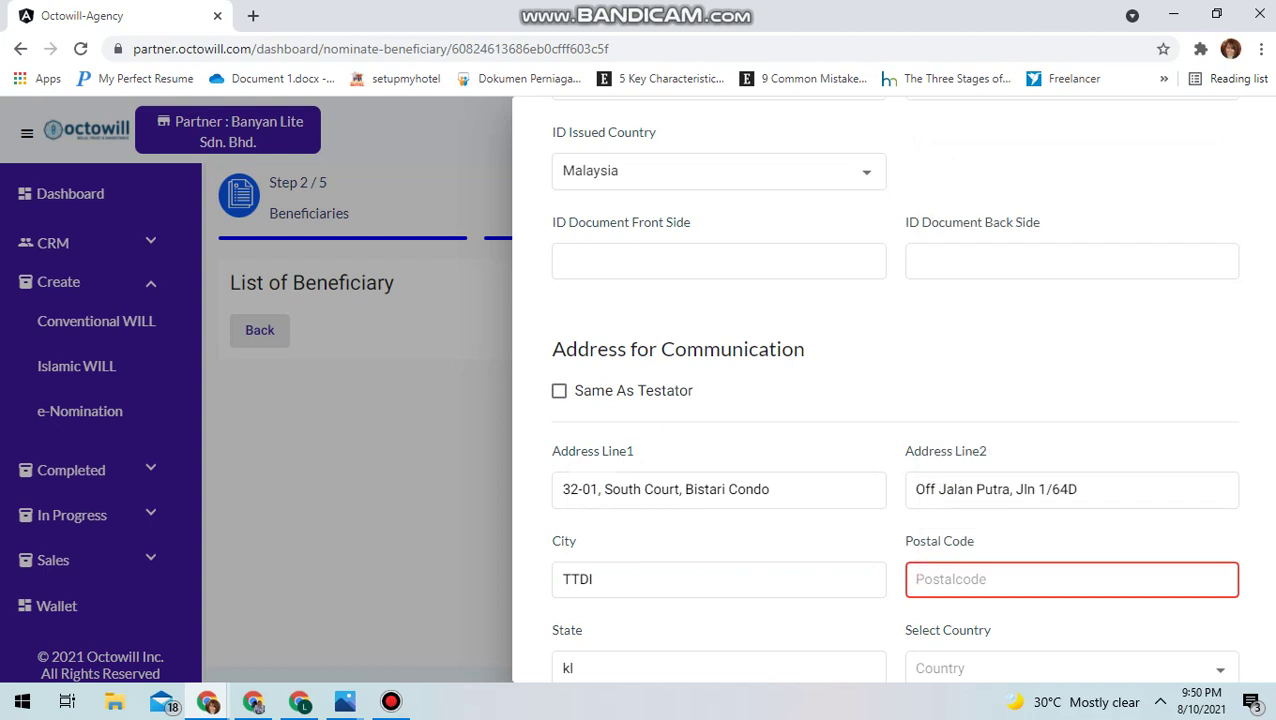
pyautogui.write('5')
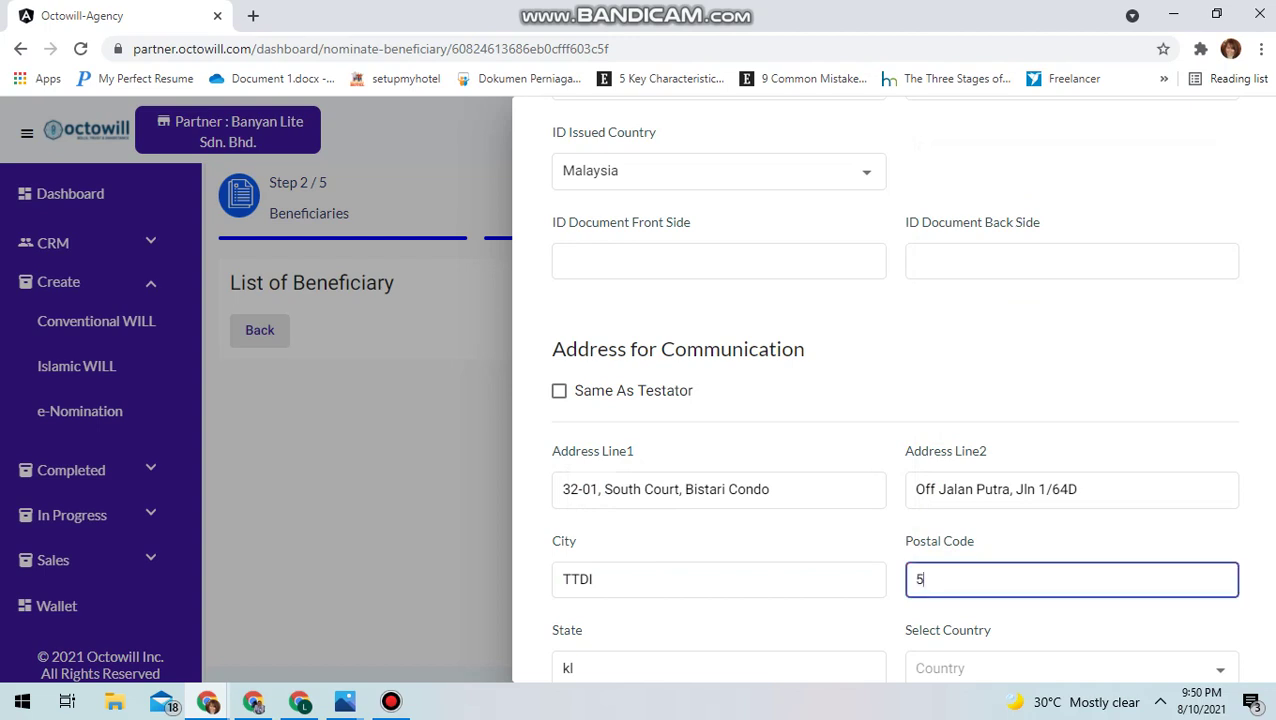
pyautogui.write('0350')
pyautogui.scroll(-1, 718, 668)
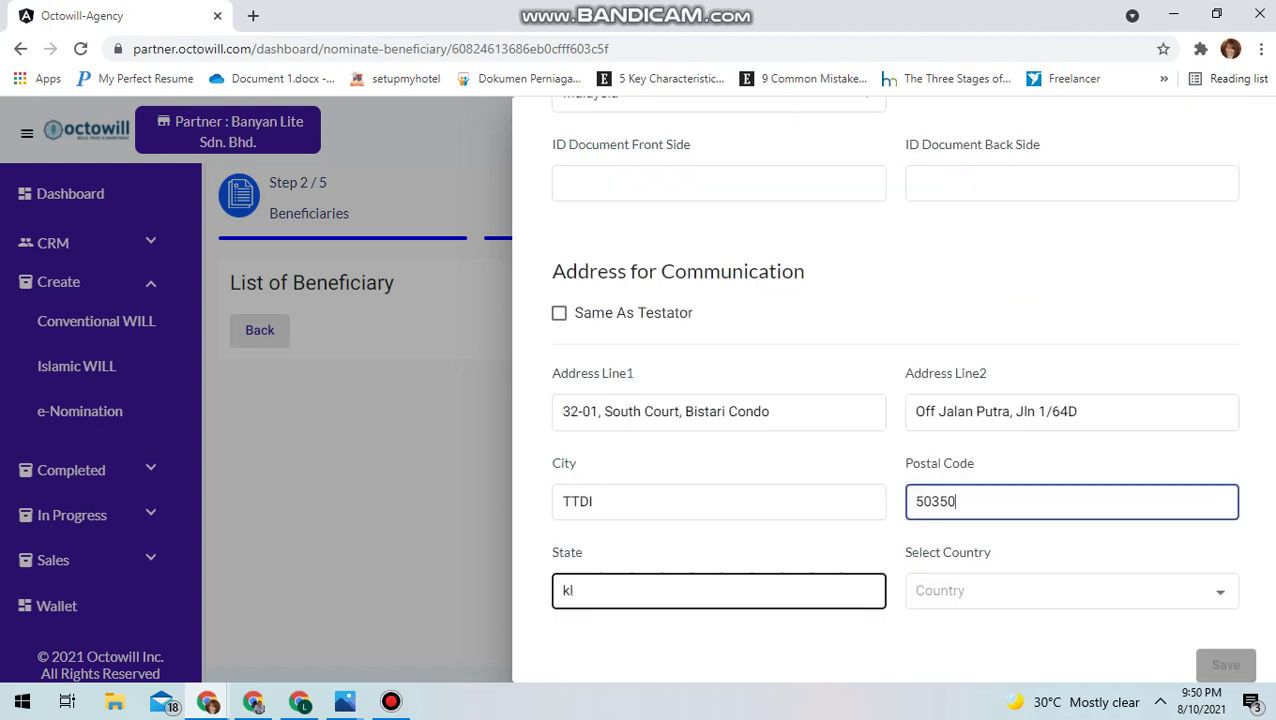
pyautogui.click(575, 590)
pyautogui.press('BackSpace')
pyautogui.press('BackSpace')
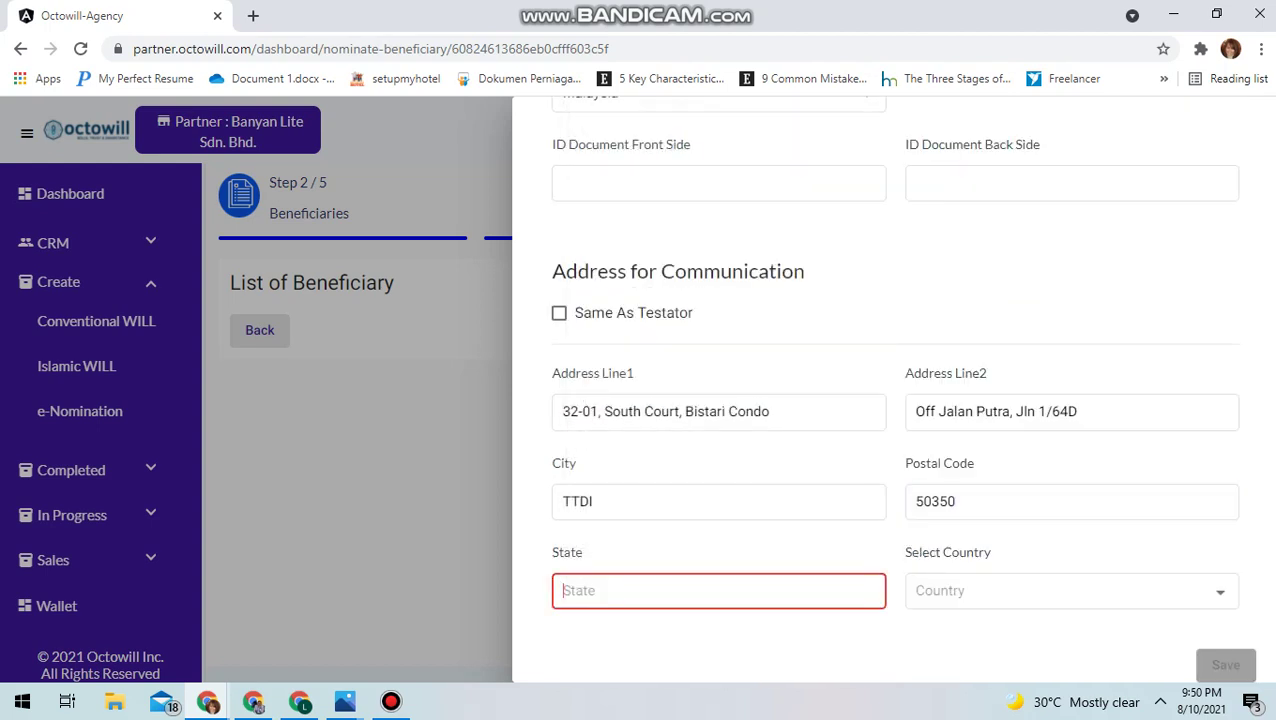
pyautogui.write('Kuala Lump')
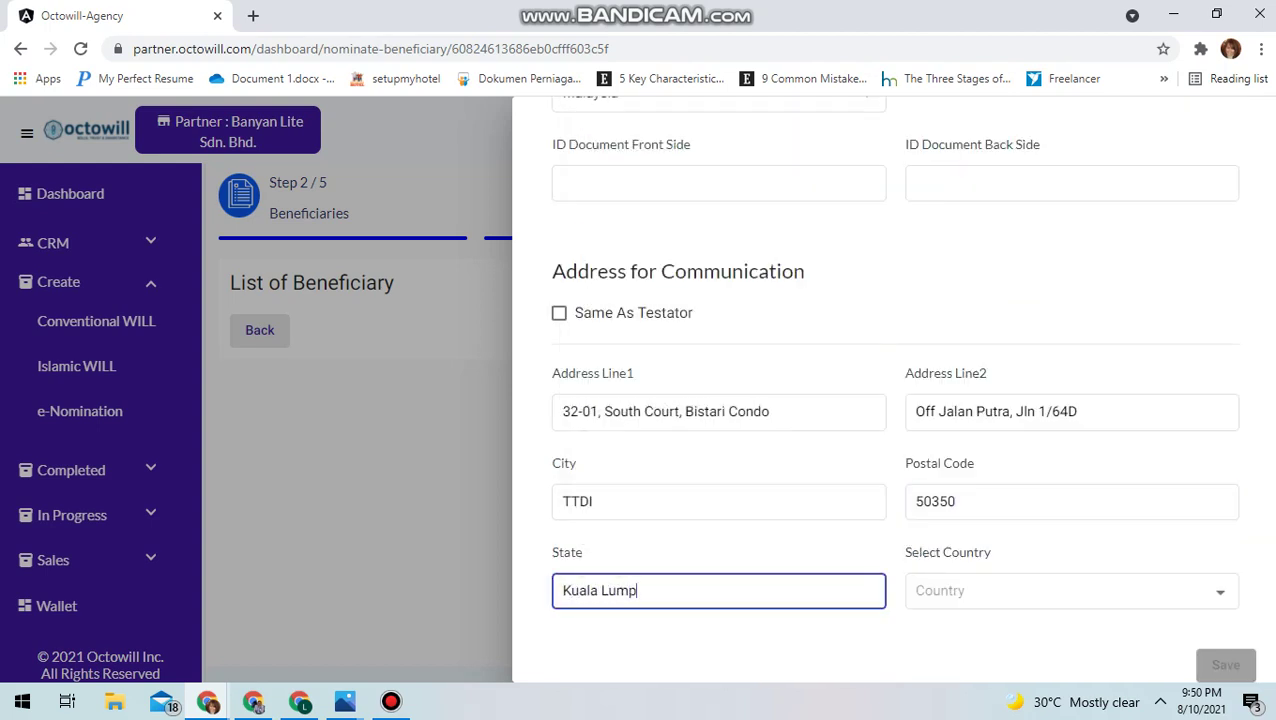
pyautogui.write('ur')
pyautogui.click(917, 590)
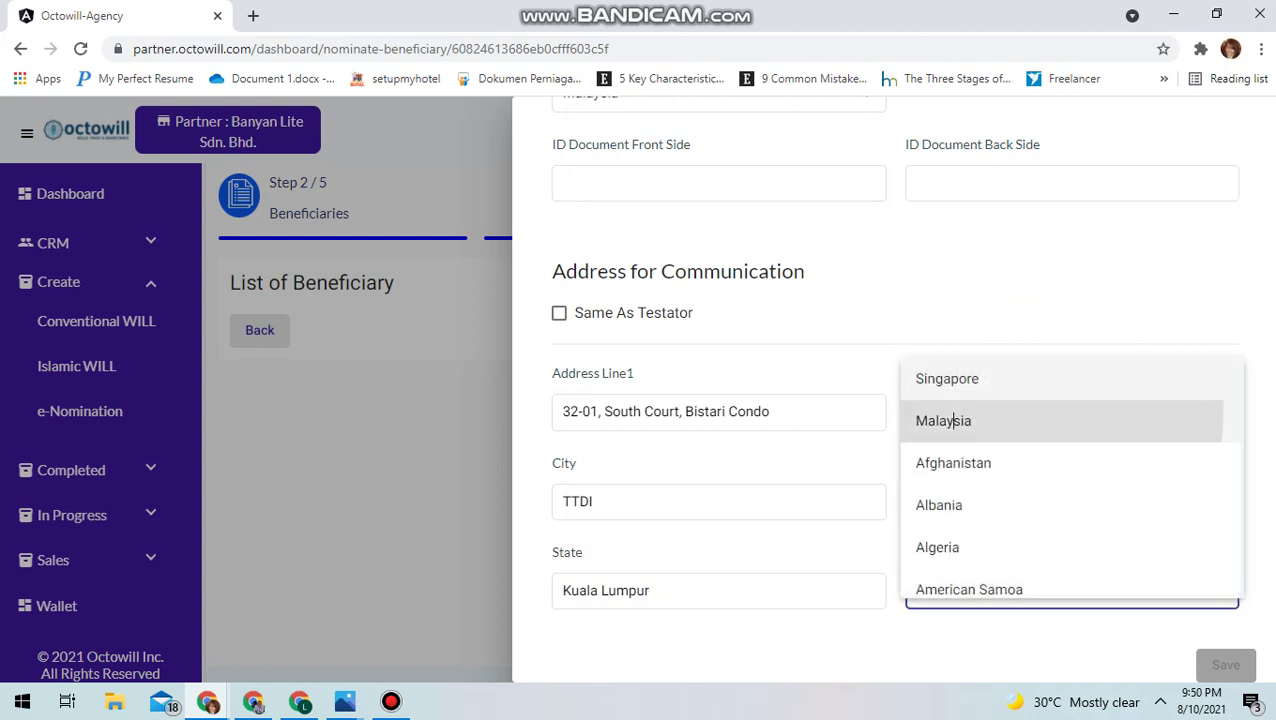
pyautogui.click(954, 421)
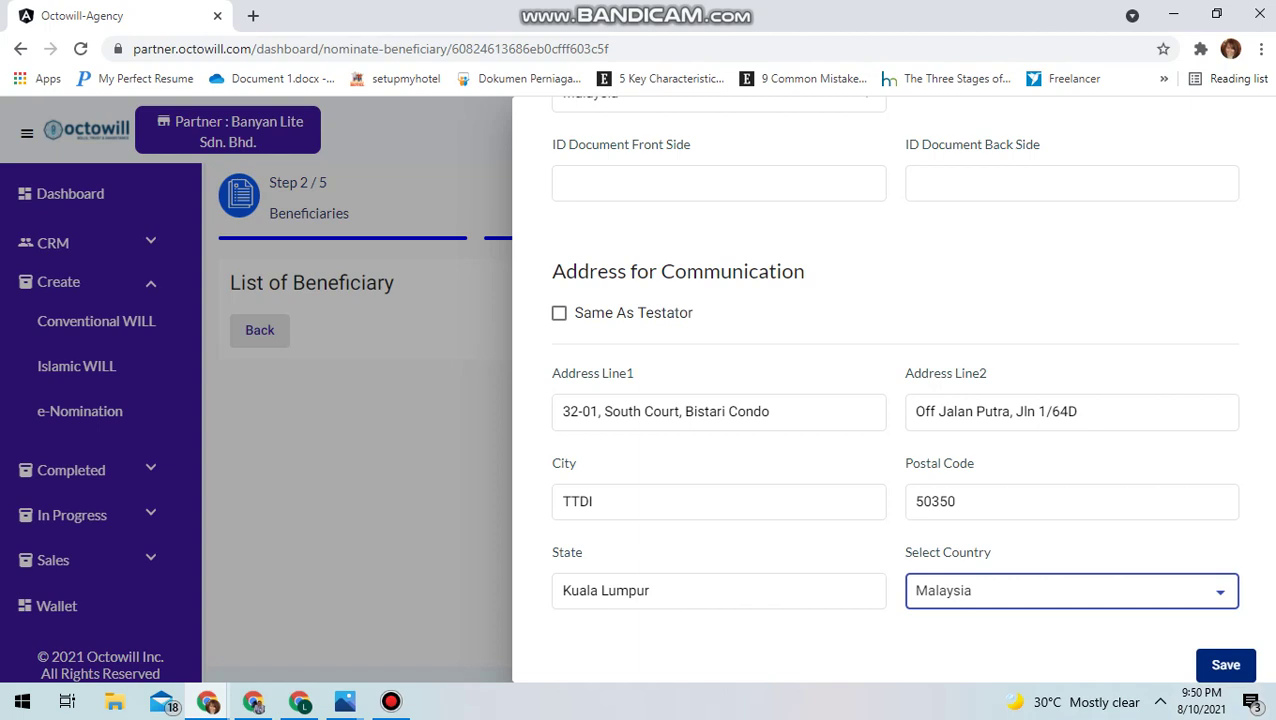
pyautogui.press('Return')
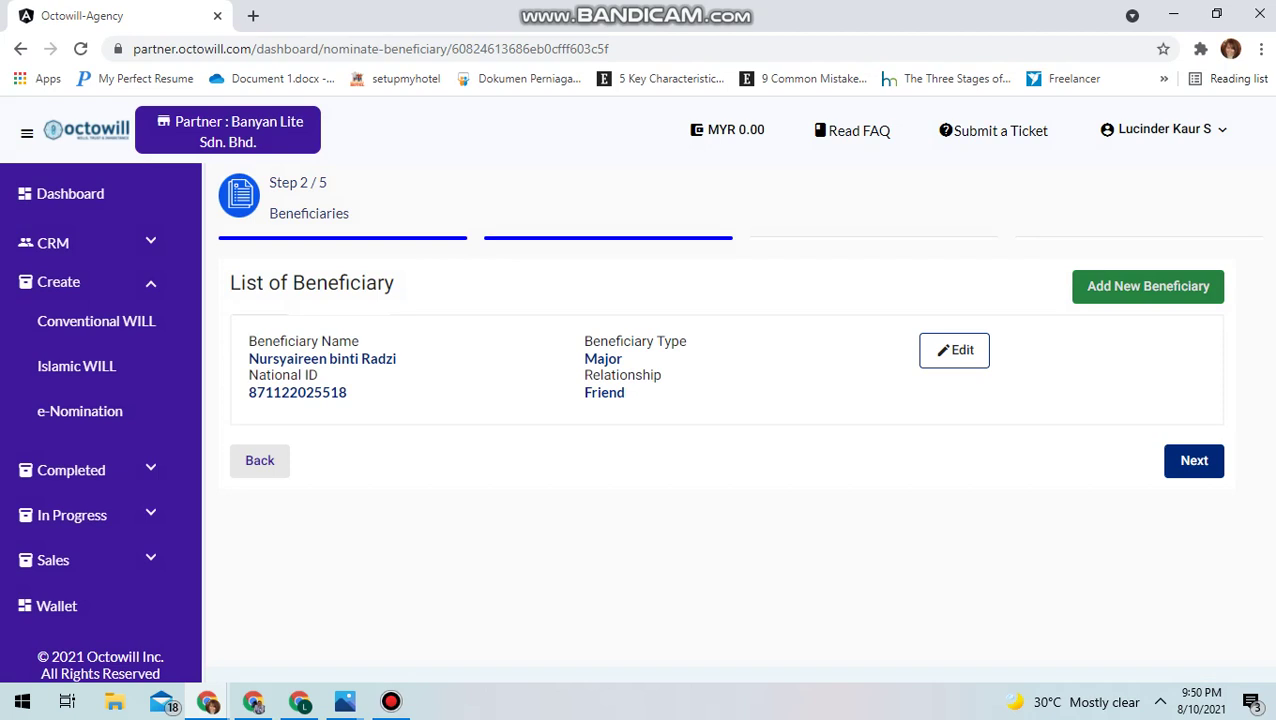
pyautogui.click(1194, 460)
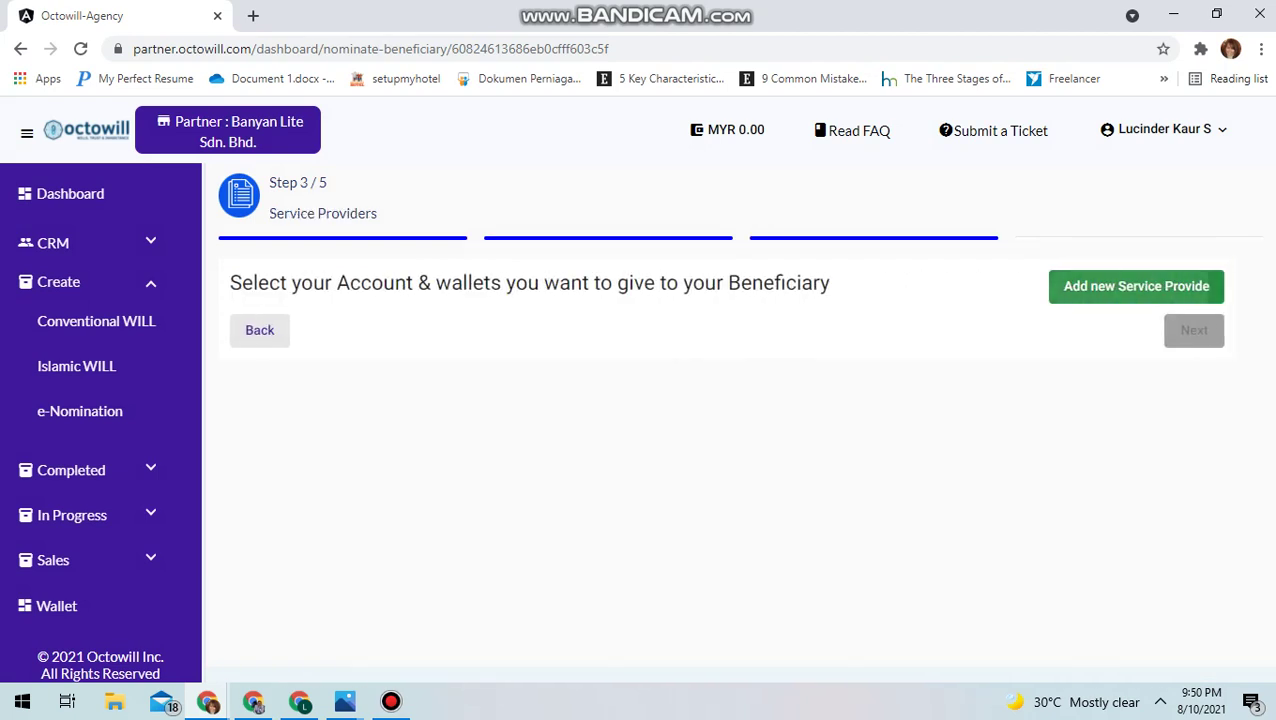
# Add a service provider under Banks & Saving accounts with CIMB Bank Berhad as provider
pyautogui.click(1136, 286)
pyautogui.click(895, 230)
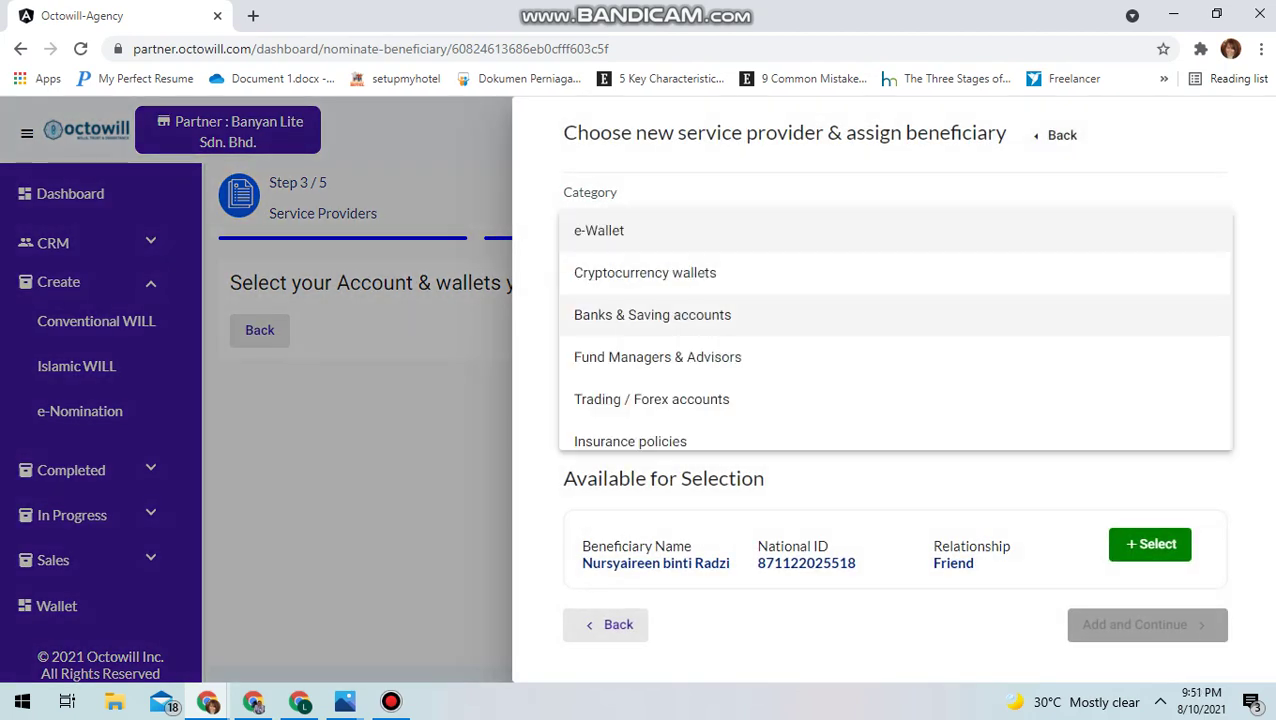
pyautogui.click(735, 314)
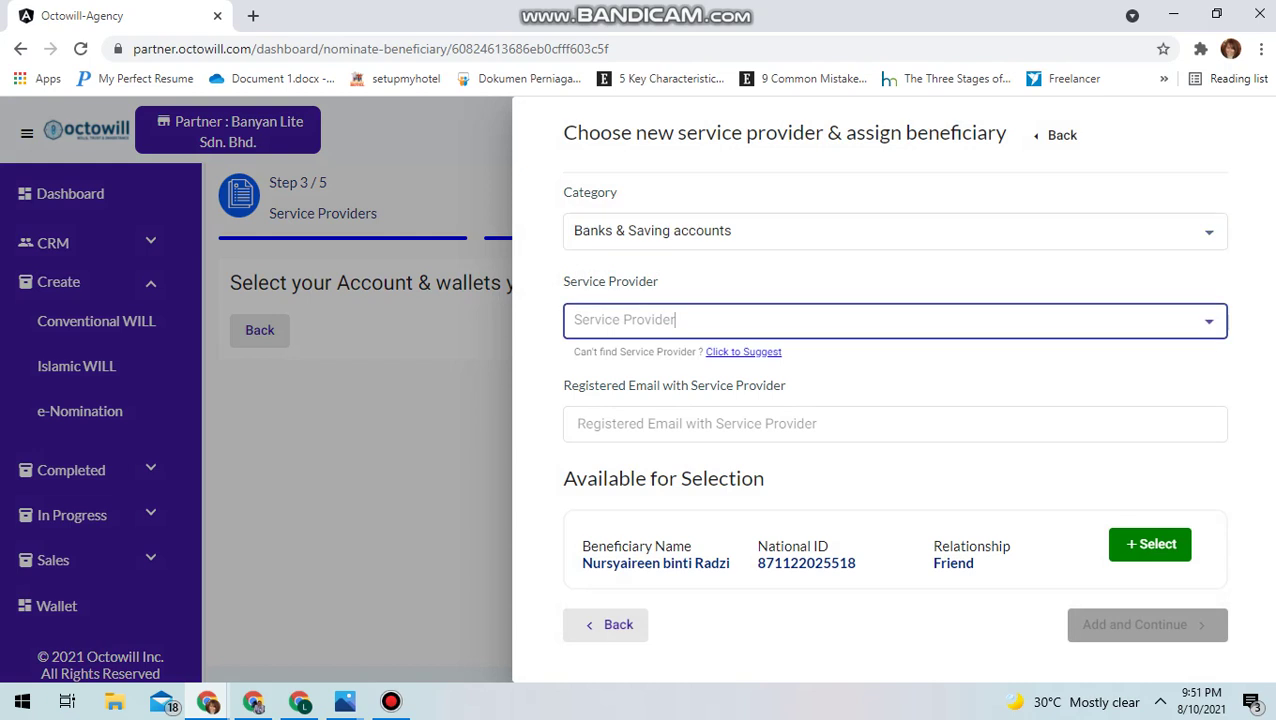
pyautogui.press('Down')
pyautogui.scroll(-1, 895, 420)
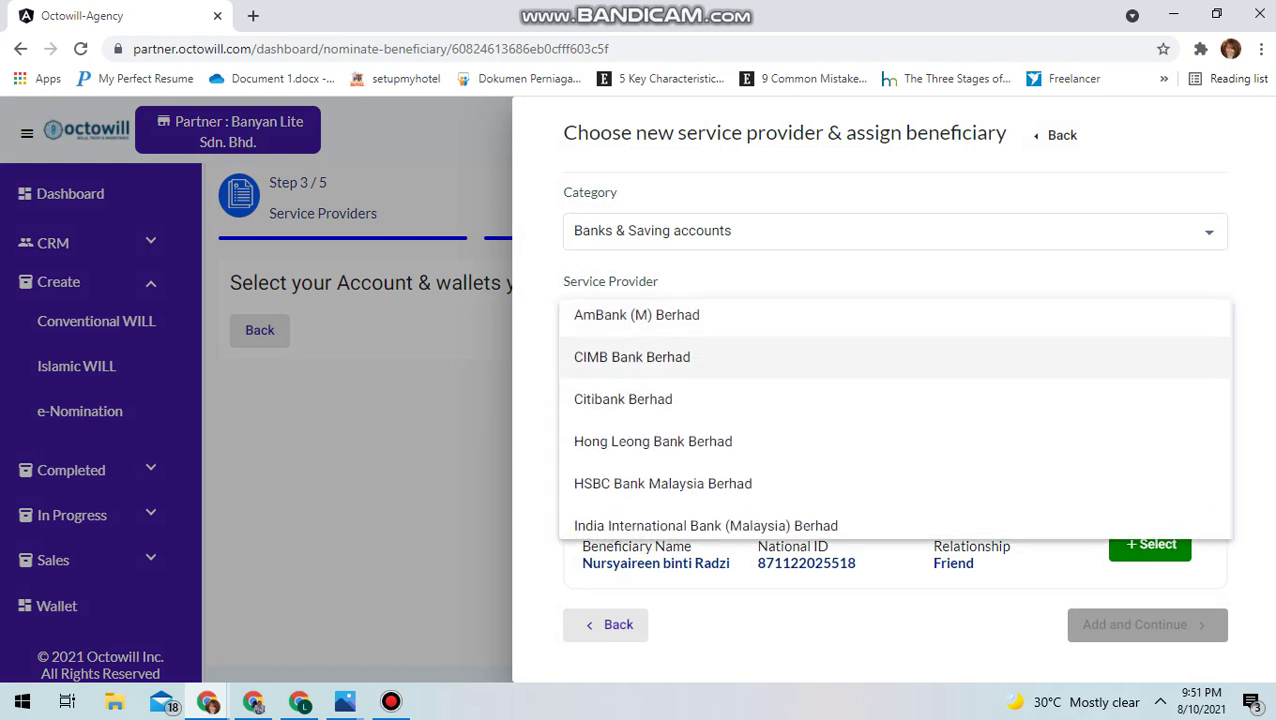
pyautogui.click(690, 356)
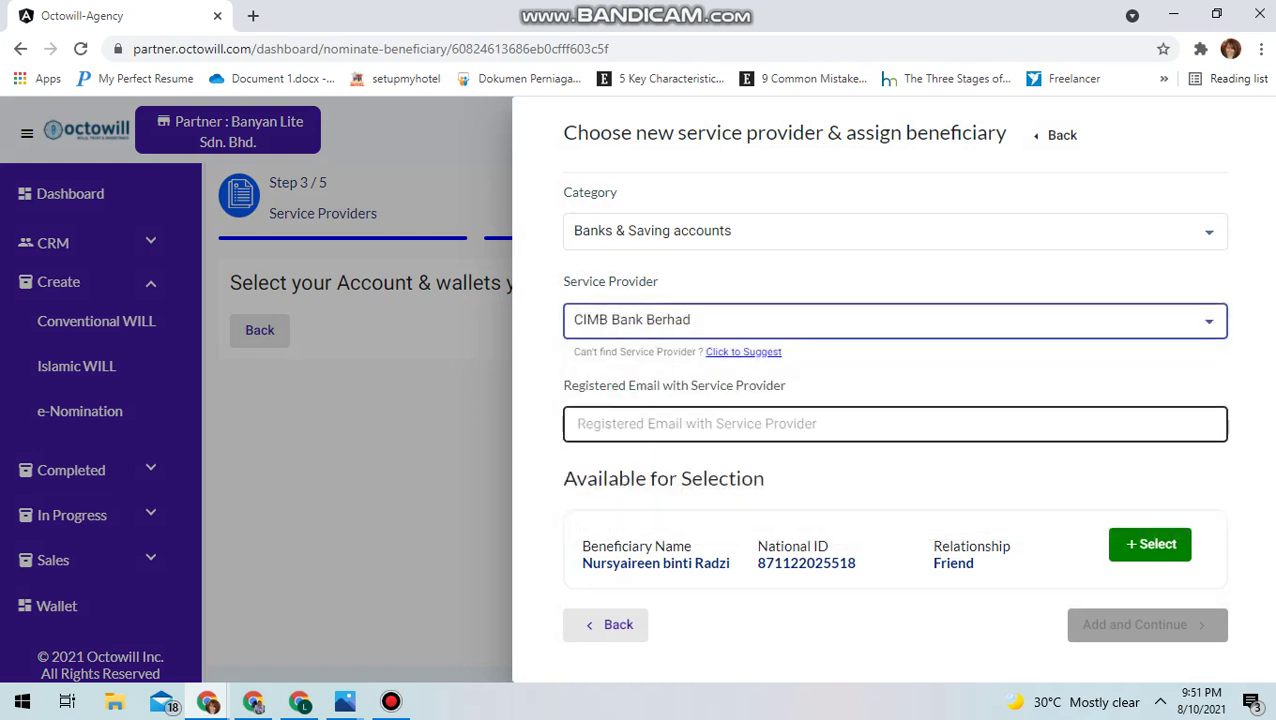
# Enter the registered e-mail for the bank, correcting its domain to gmail.com
pyautogui.click(650, 423)
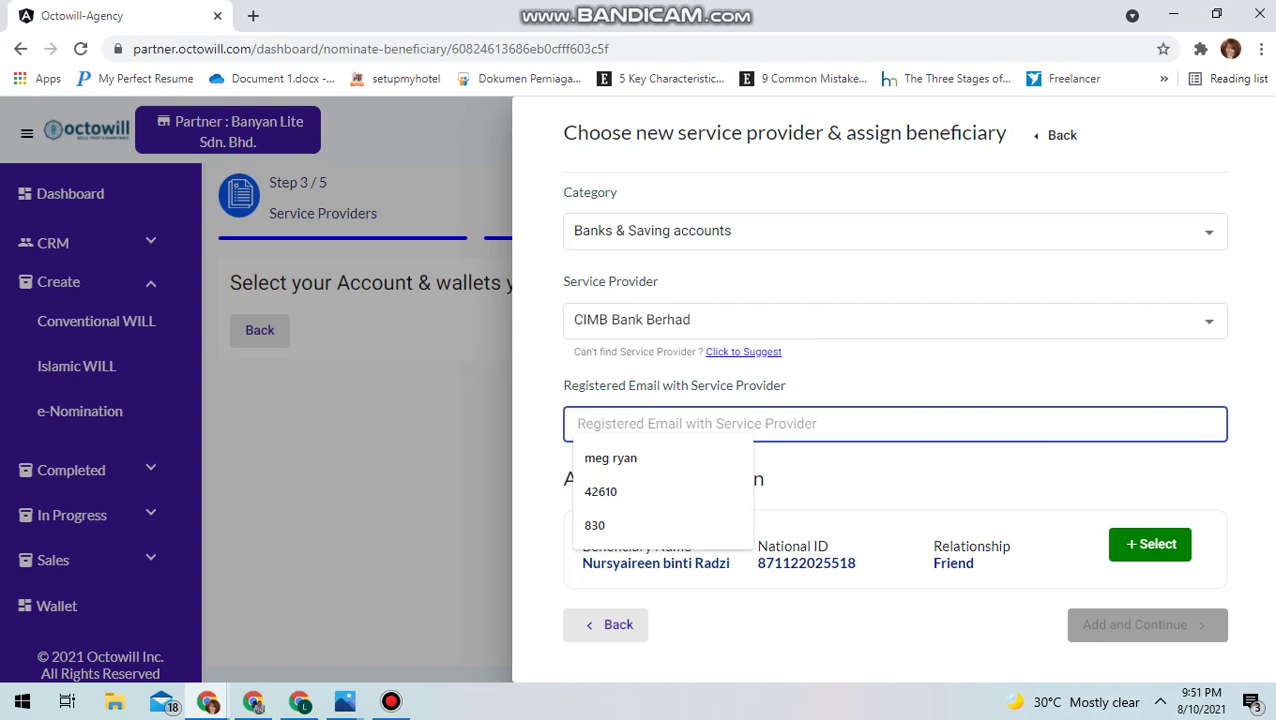
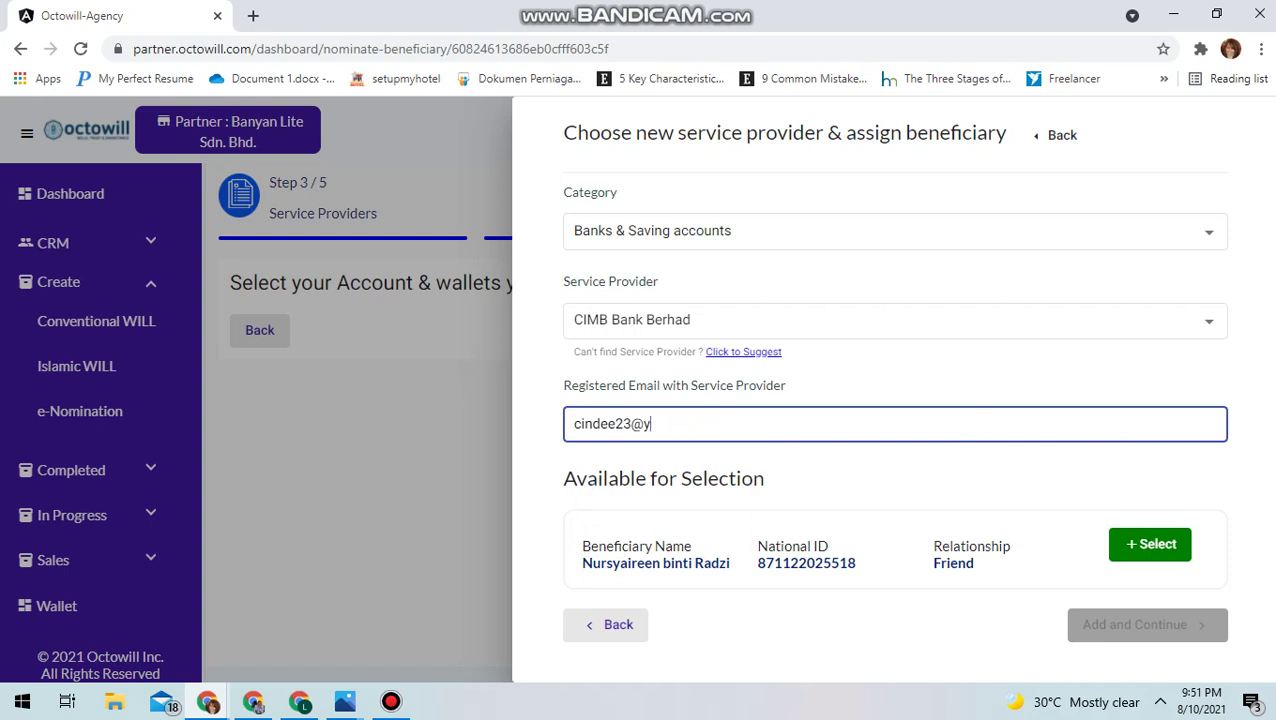
# Assign the beneficiary to the provider, save it, and advance through review to Terms & Conditions
pyautogui.press('Tab')
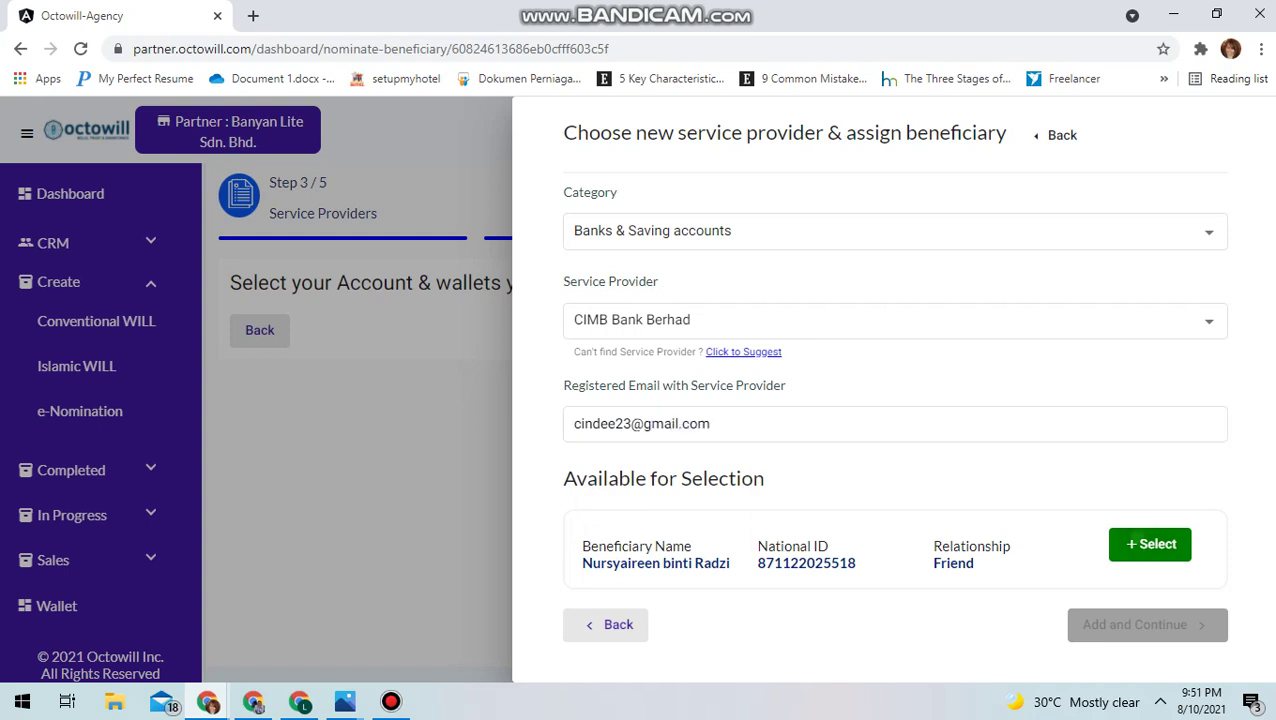
pyautogui.press('Return')
pyautogui.press('Tab')
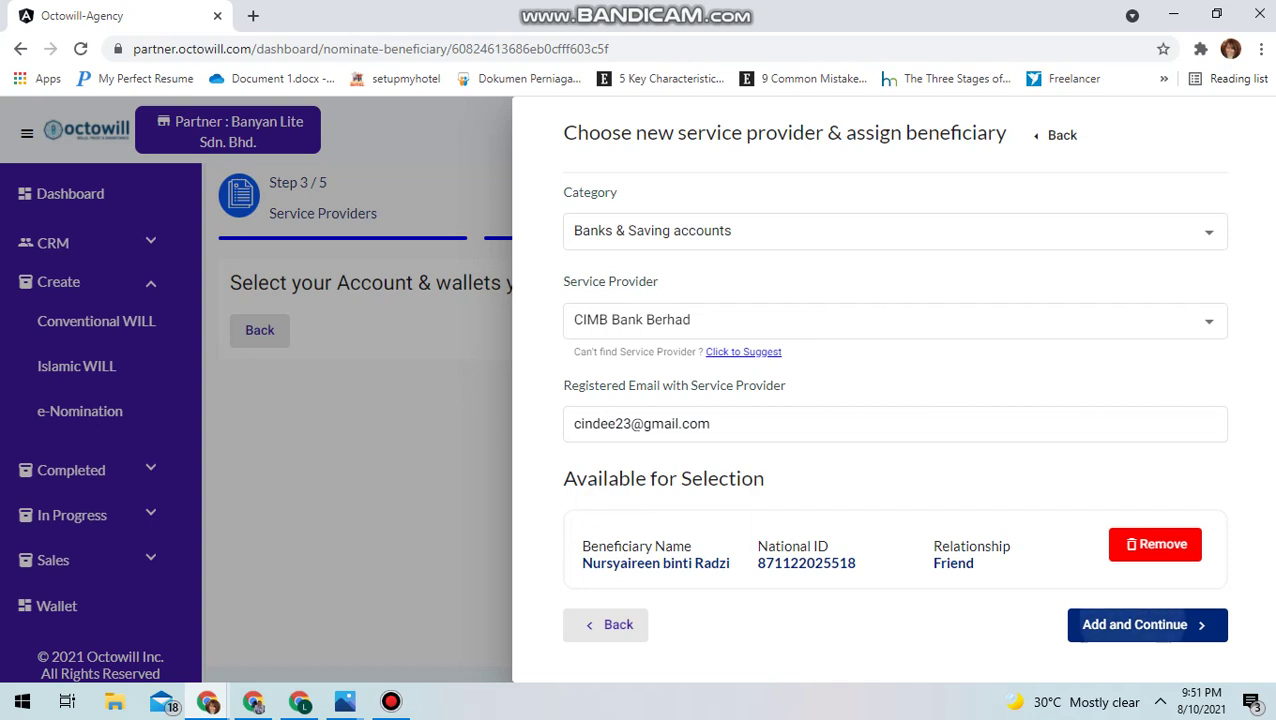
pyautogui.press('Return')
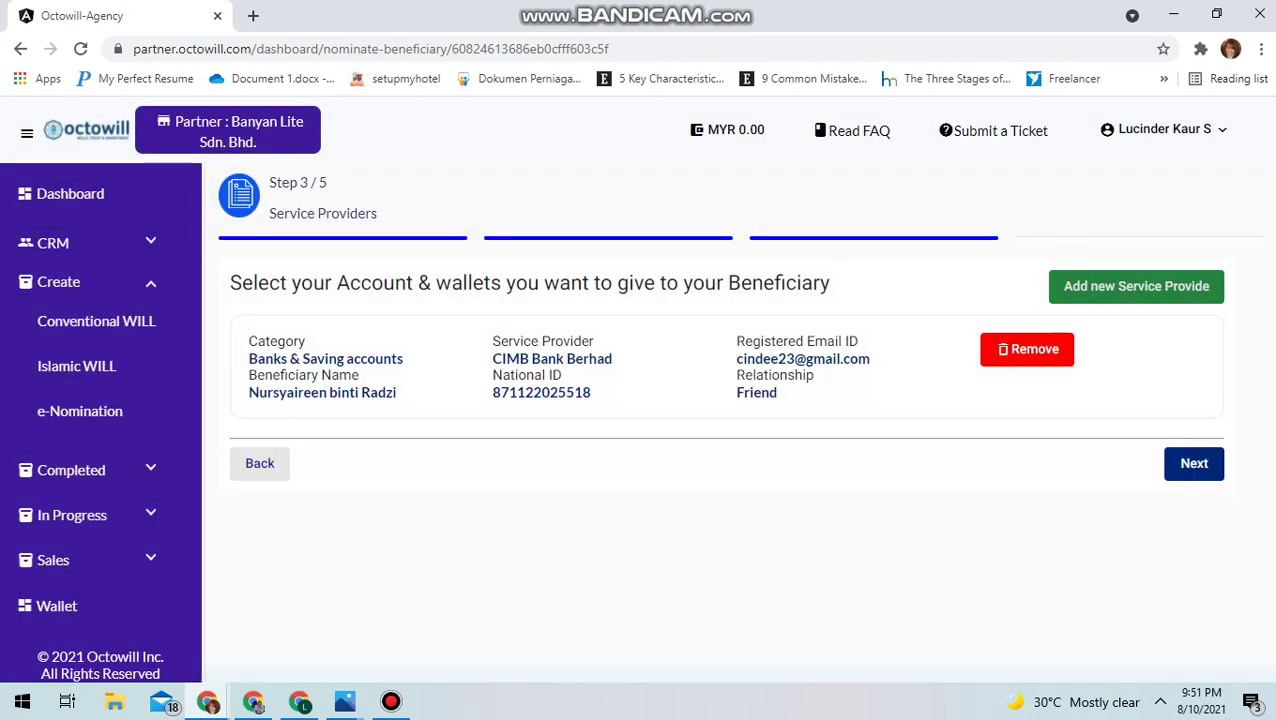
pyautogui.press('Return')
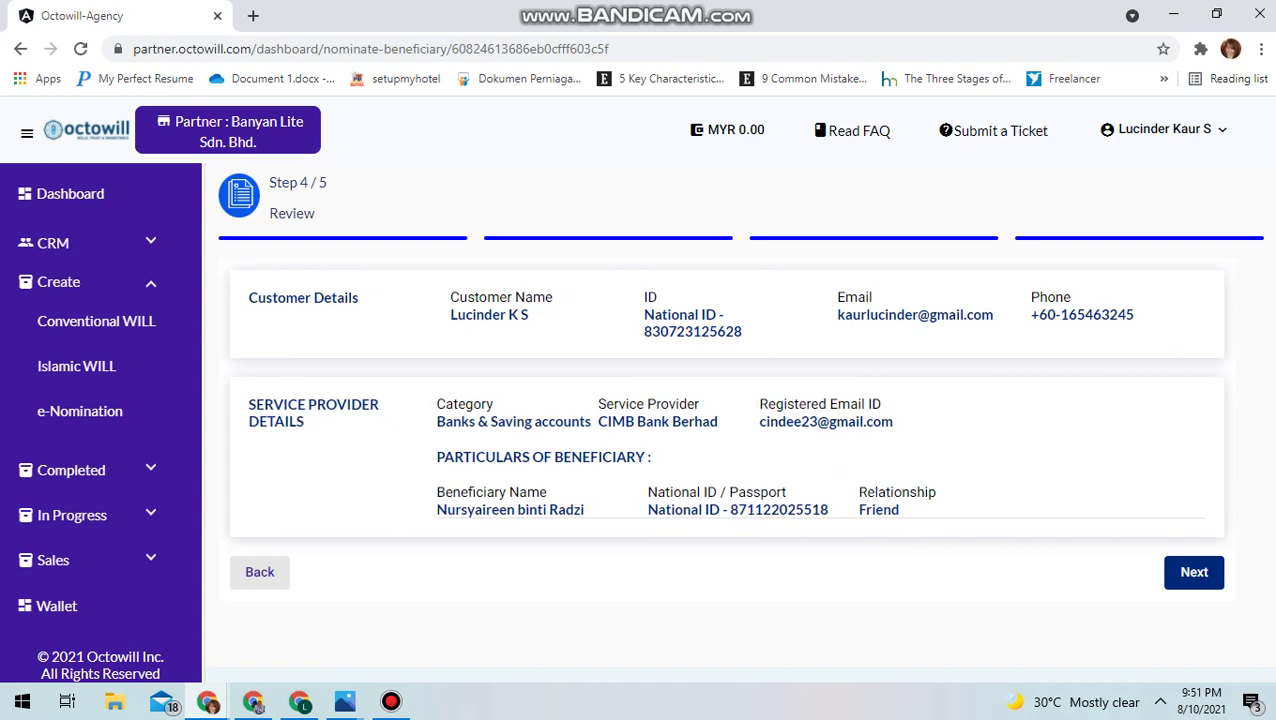
pyautogui.press('Return')
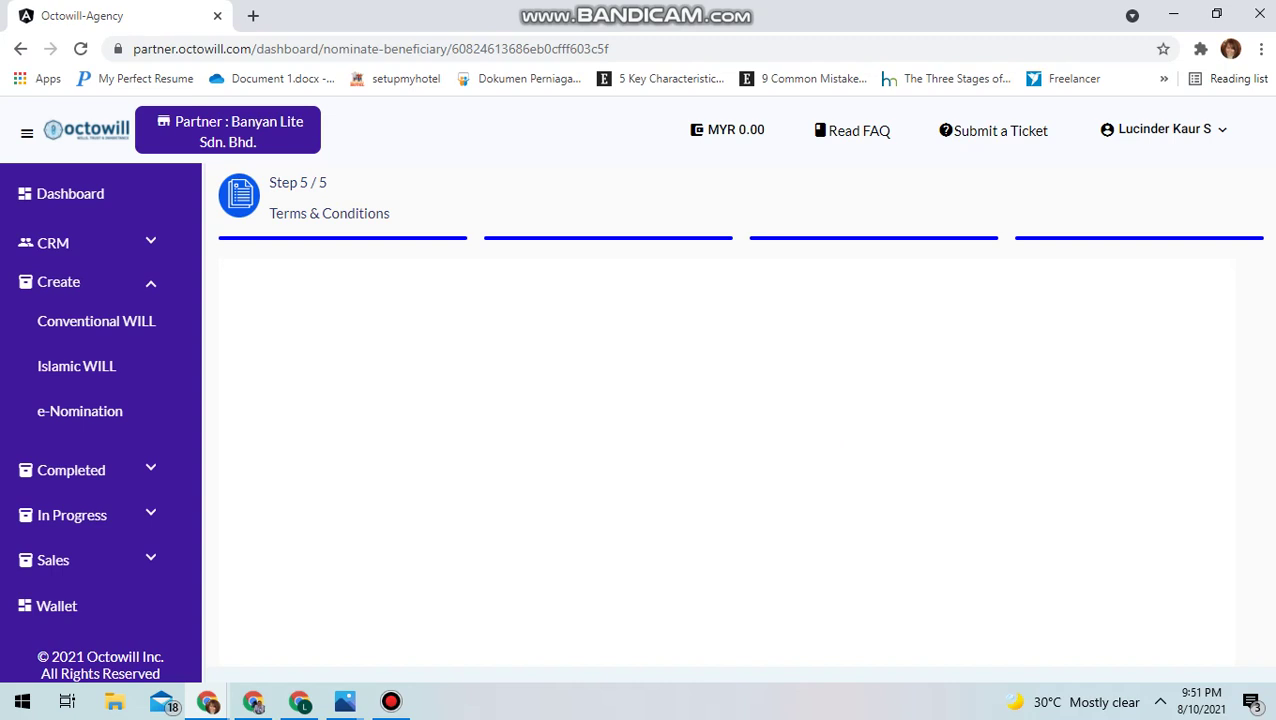
# Review the document, tick 'I agree with the Terms & Conditions', and submit the e-Nomination
pyautogui.scroll(-4, 720, 520)
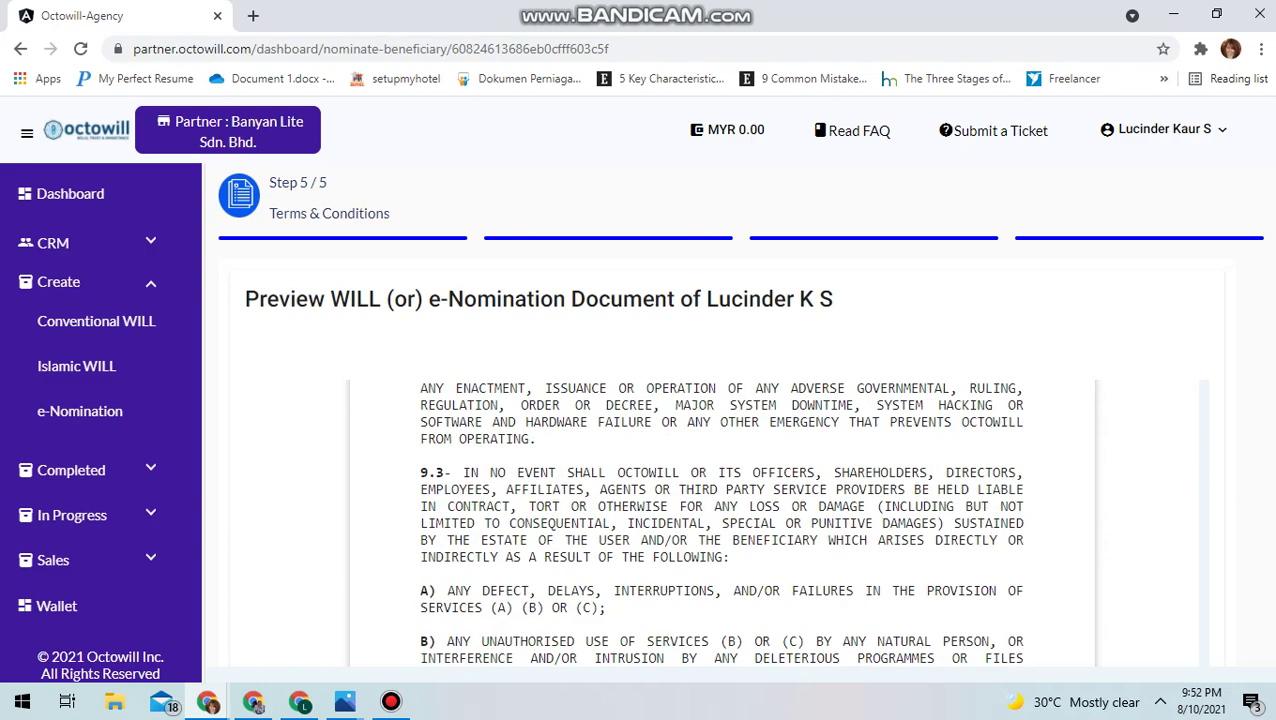
pyautogui.scroll(-10, 700, 420)
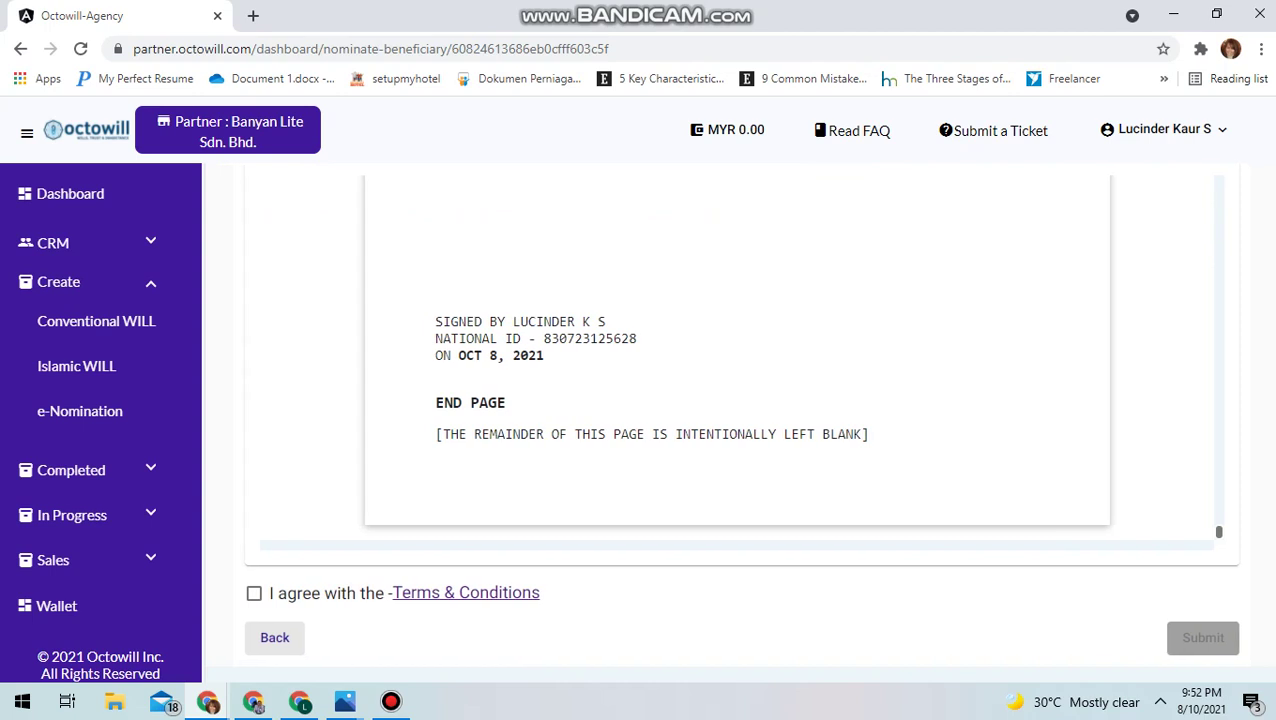
pyautogui.click(254, 593)
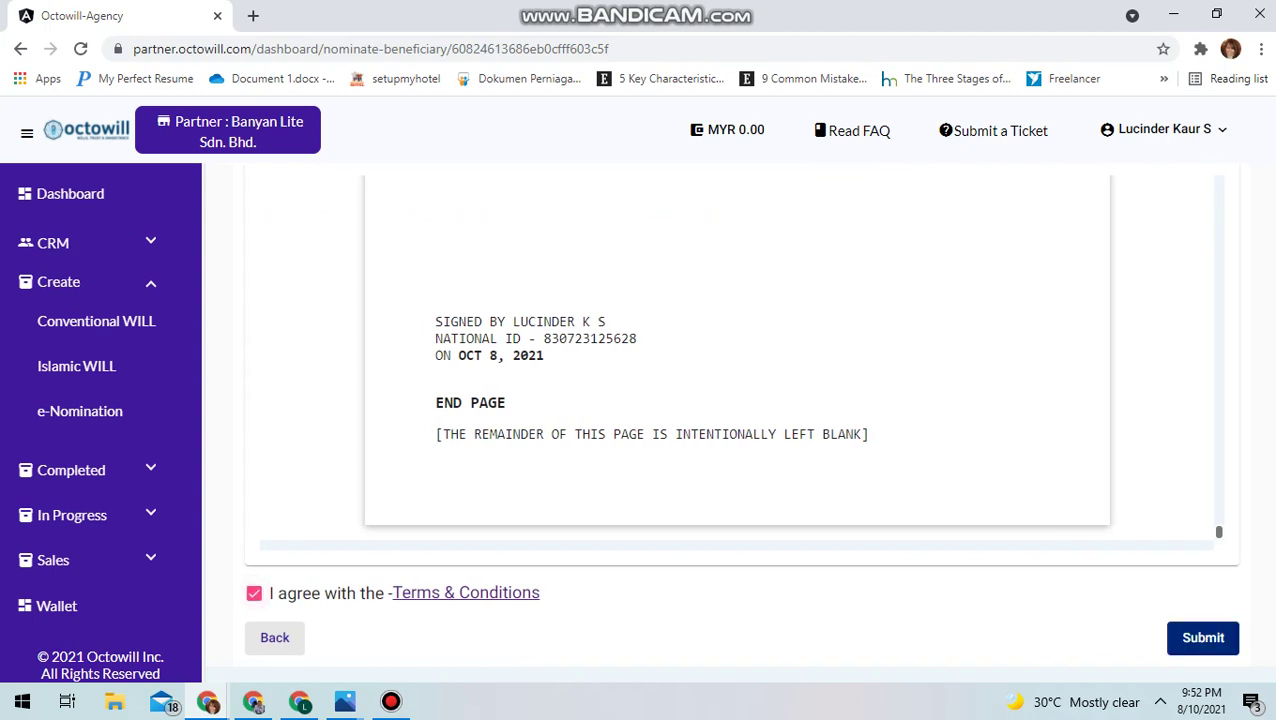
pyautogui.hscroll(3, 670, 410)
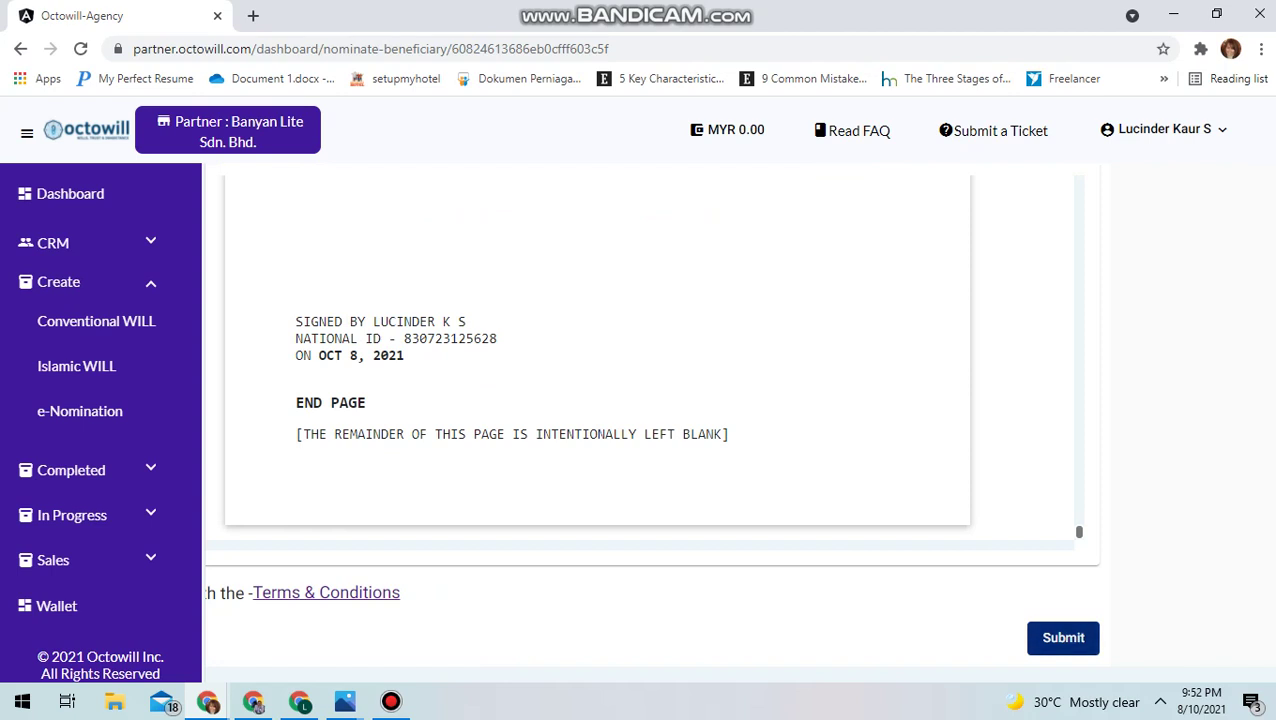
pyautogui.hscroll(1, 640, 410)
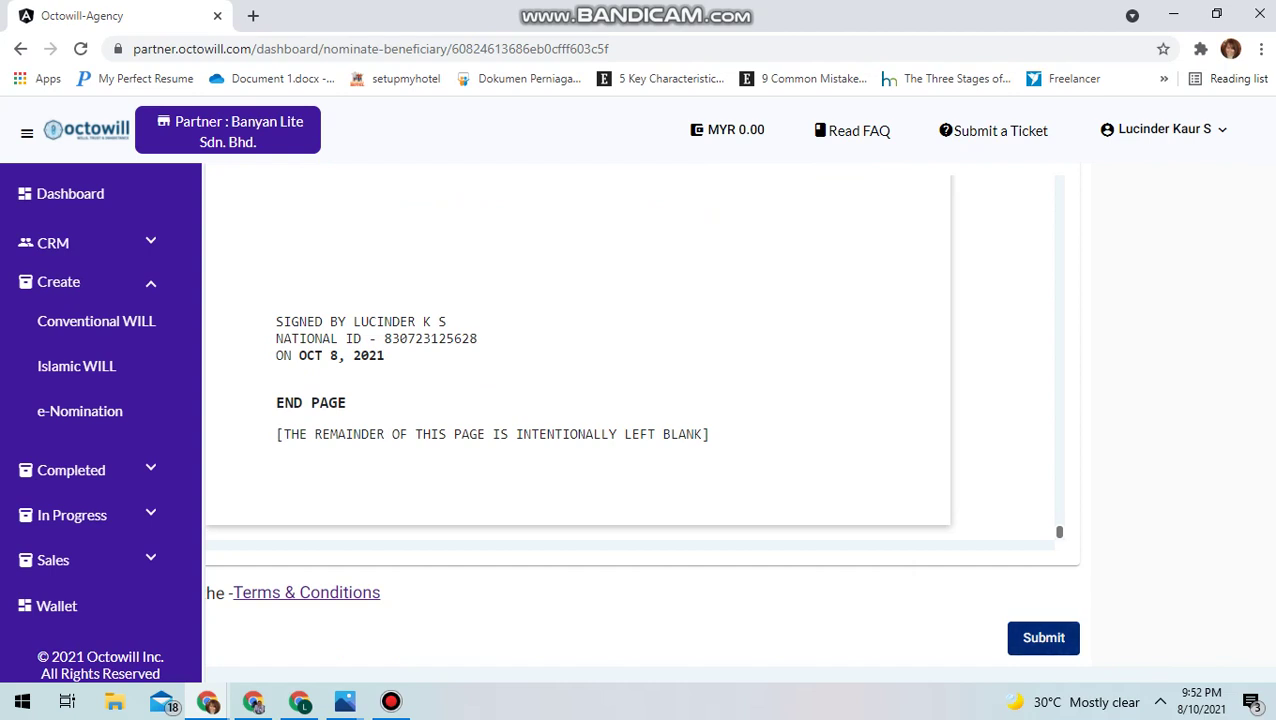
pyautogui.scroll(4, 578, 355)
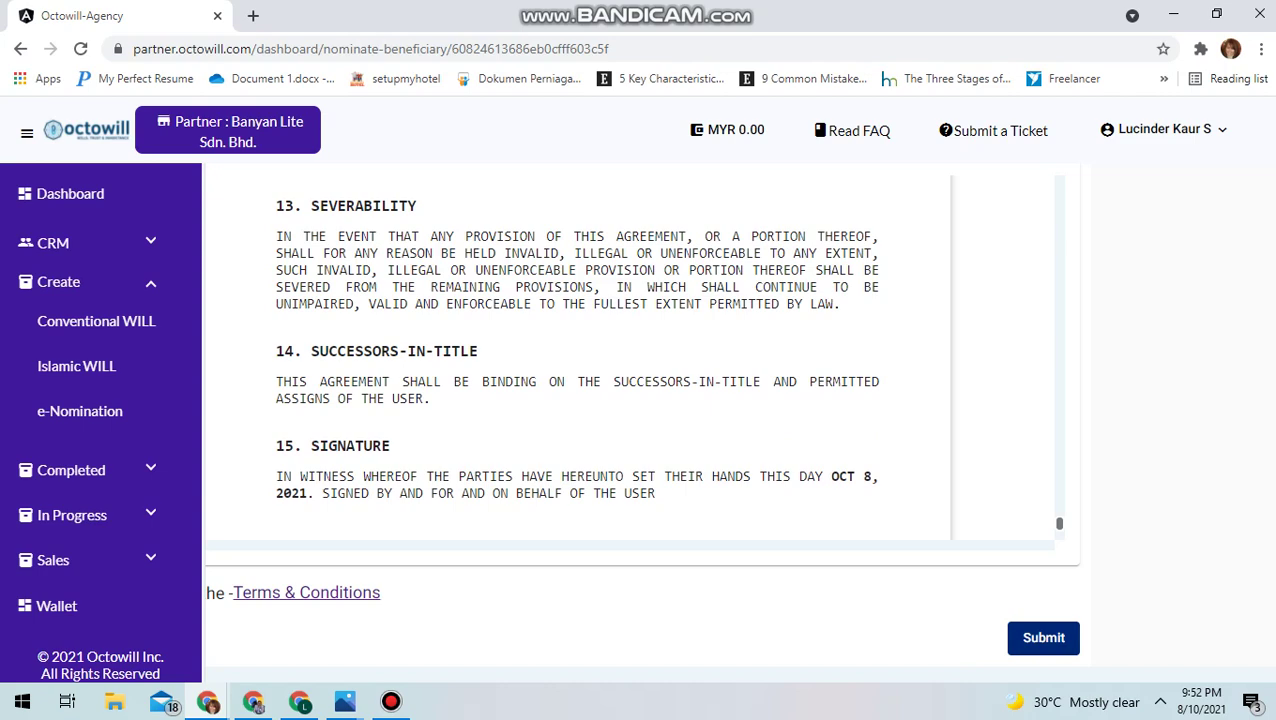
pyautogui.hscroll(-3, 640, 410)
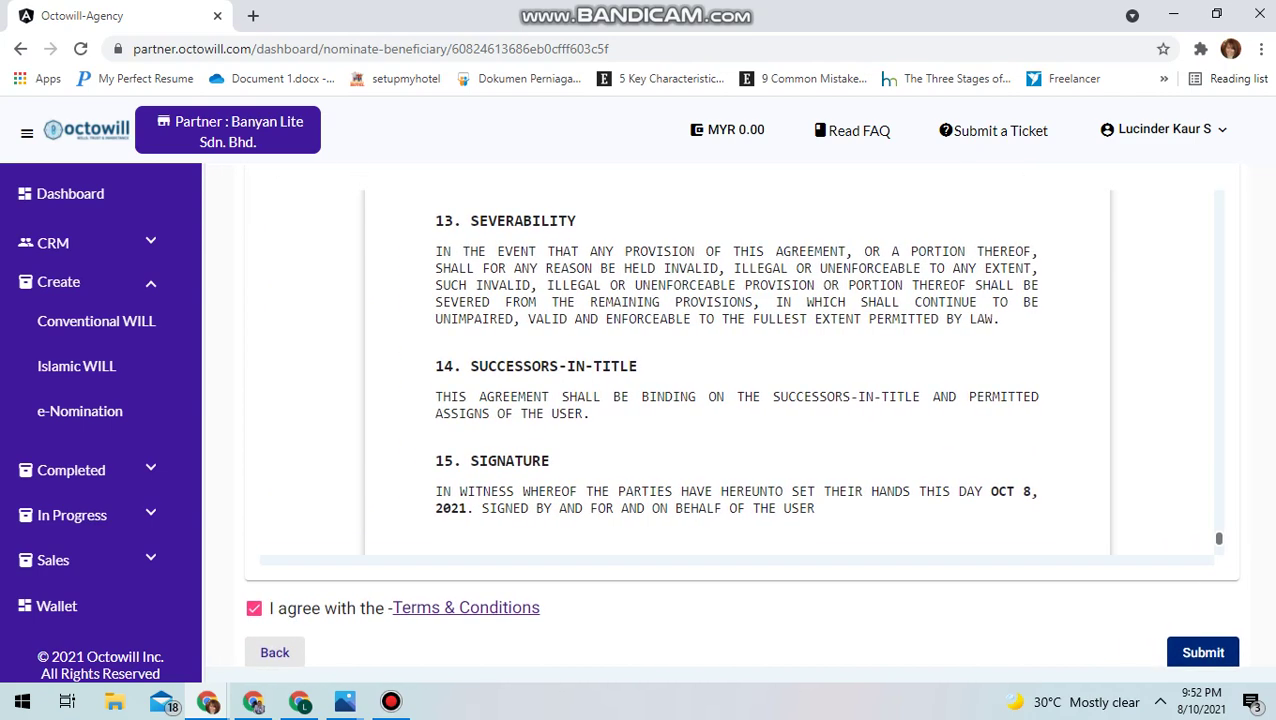
pyautogui.hscroll(5, 640, 410)
pyautogui.click(937, 652)
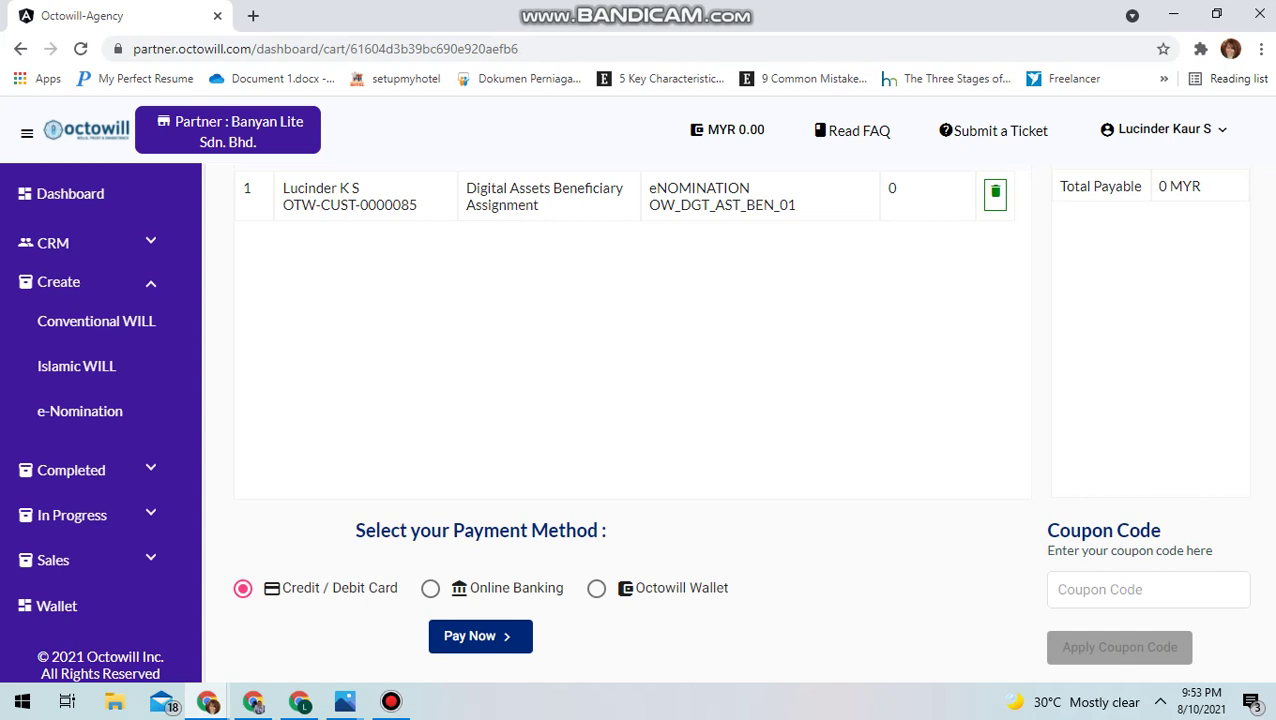
# Choose Online Banking as the payment method for the 0 MYR cart item
pyautogui.scroll(1, 640, 420)
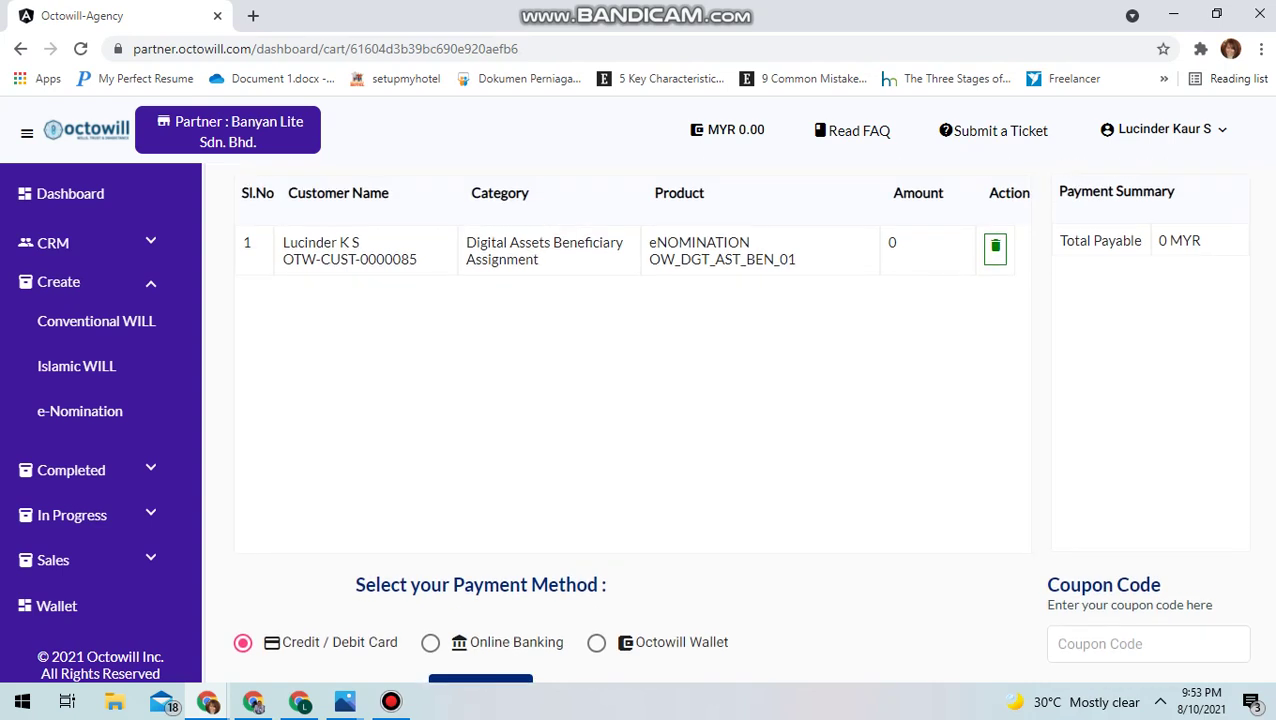
pyautogui.scroll(-1, 640, 430)
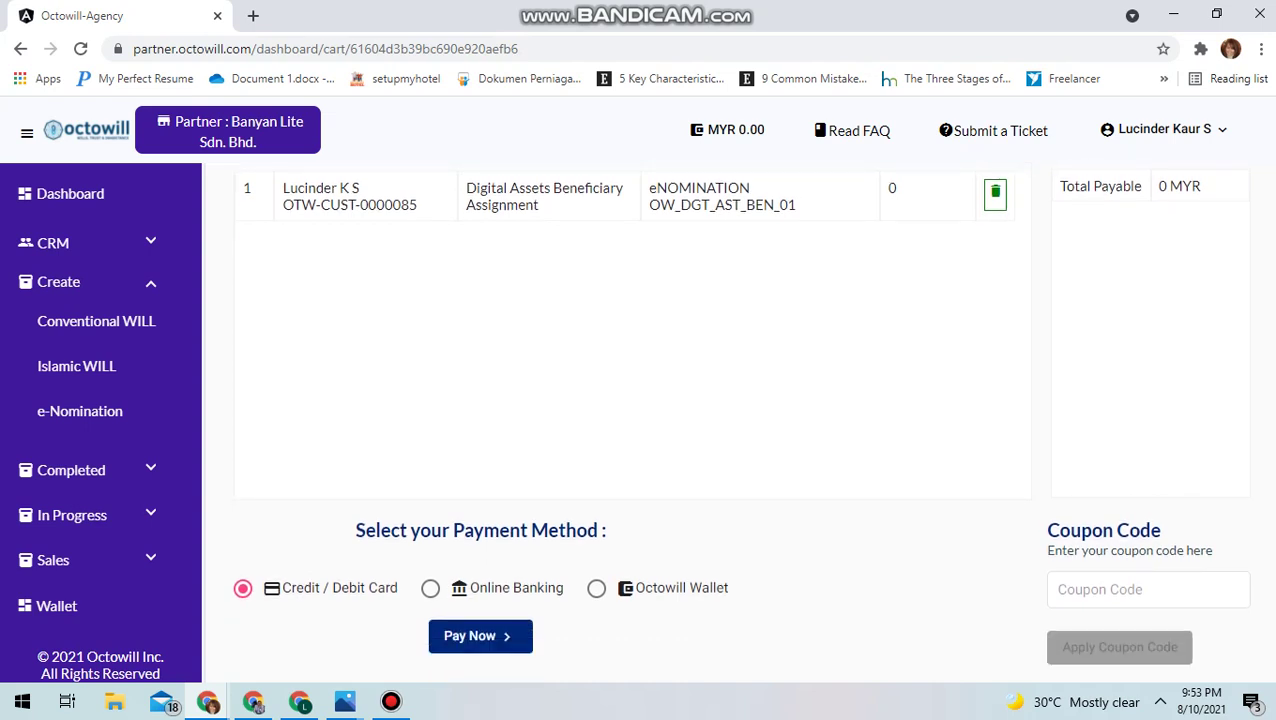
pyautogui.click(430, 588)
pyautogui.scroll(2, 640, 420)
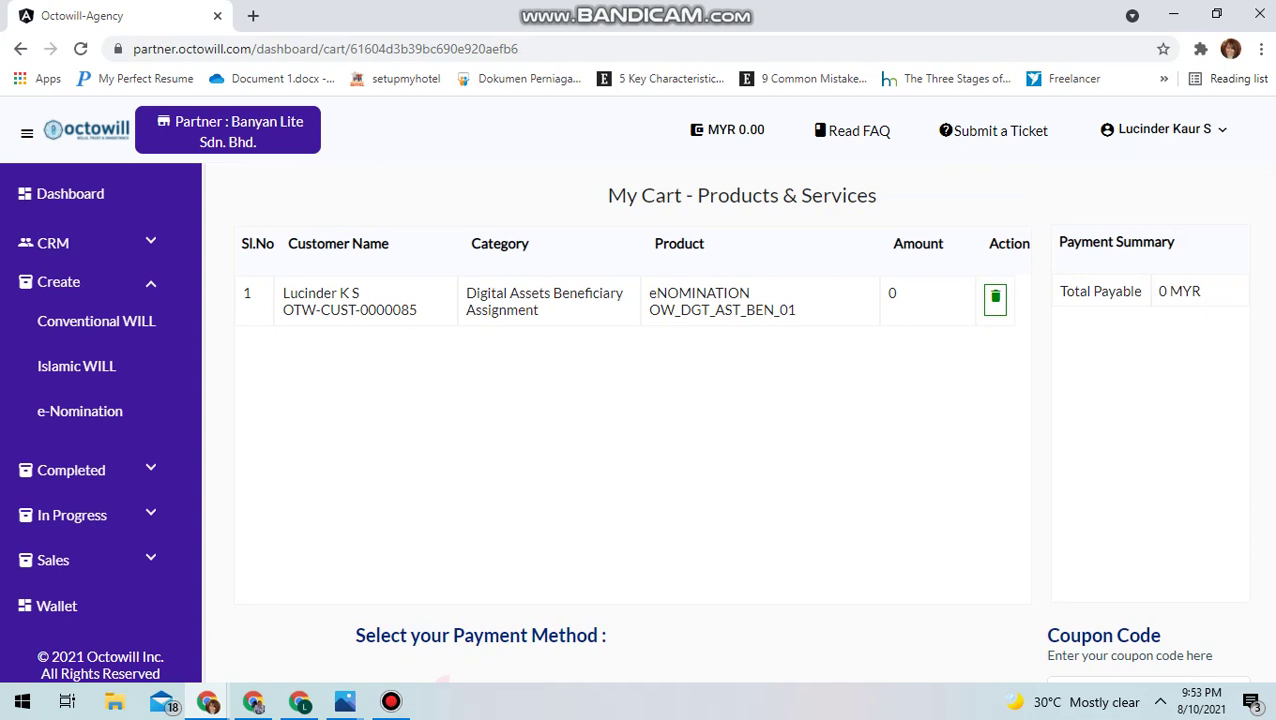
pyautogui.scroll(-2, 640, 420)
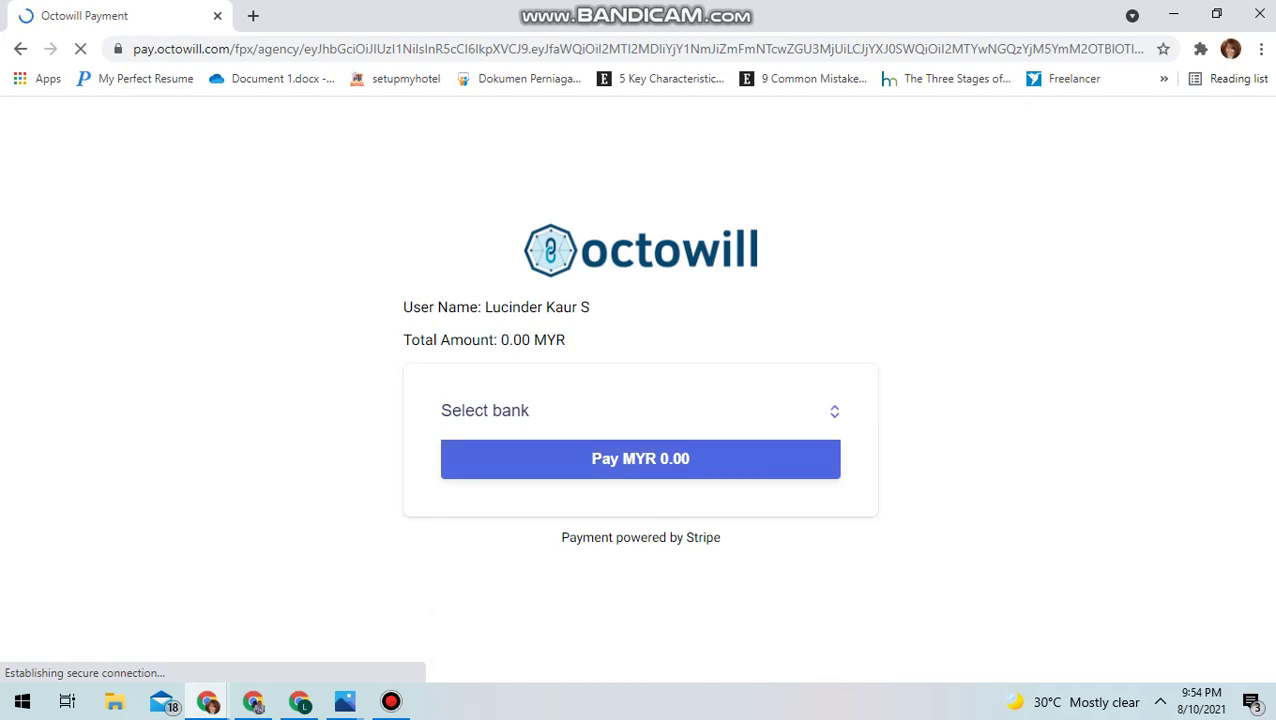
# Choose CIMB Clicks as the paying bank, then go back to the previous page
pyautogui.click(558, 411)
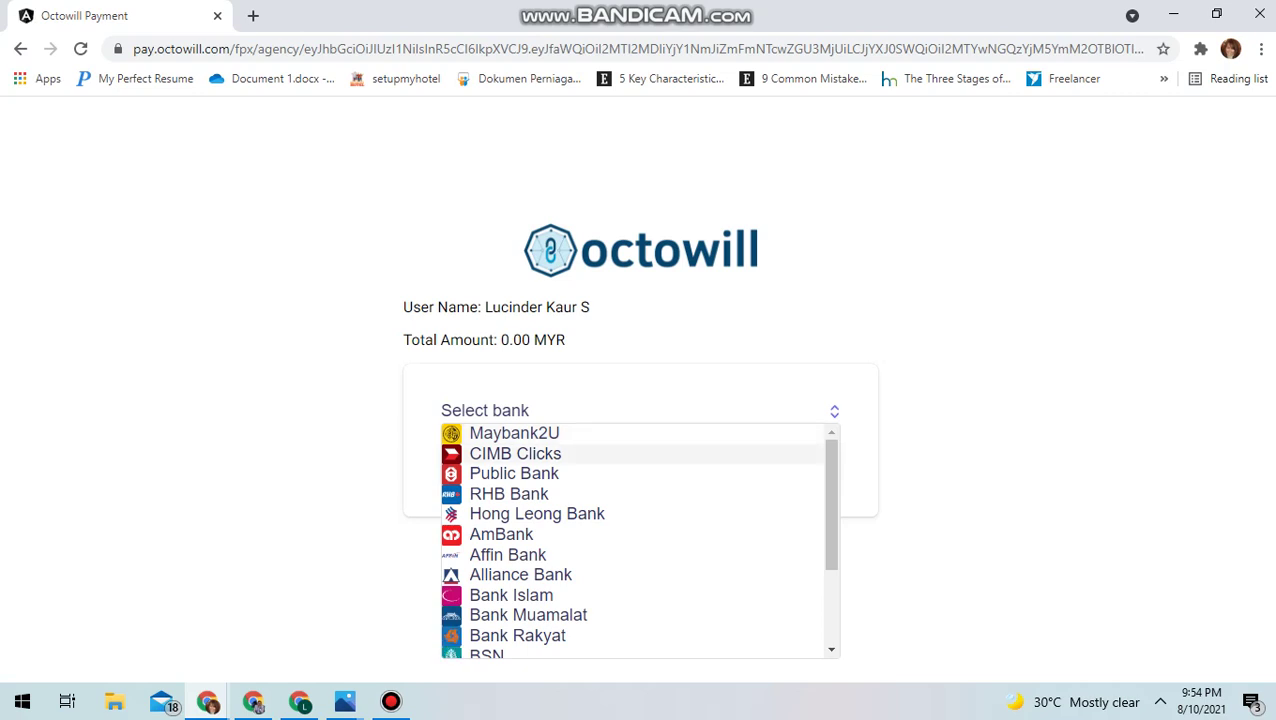
pyautogui.click(563, 453)
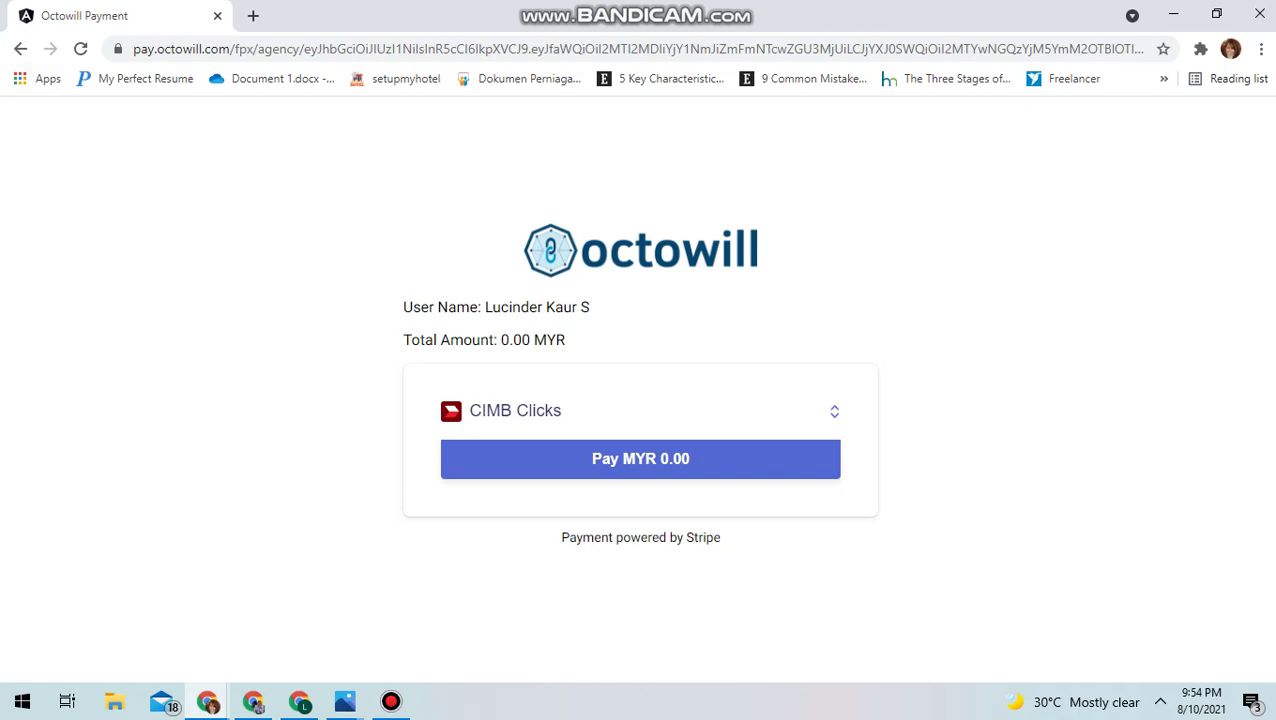
pyautogui.hotkey('alt', 'Left')
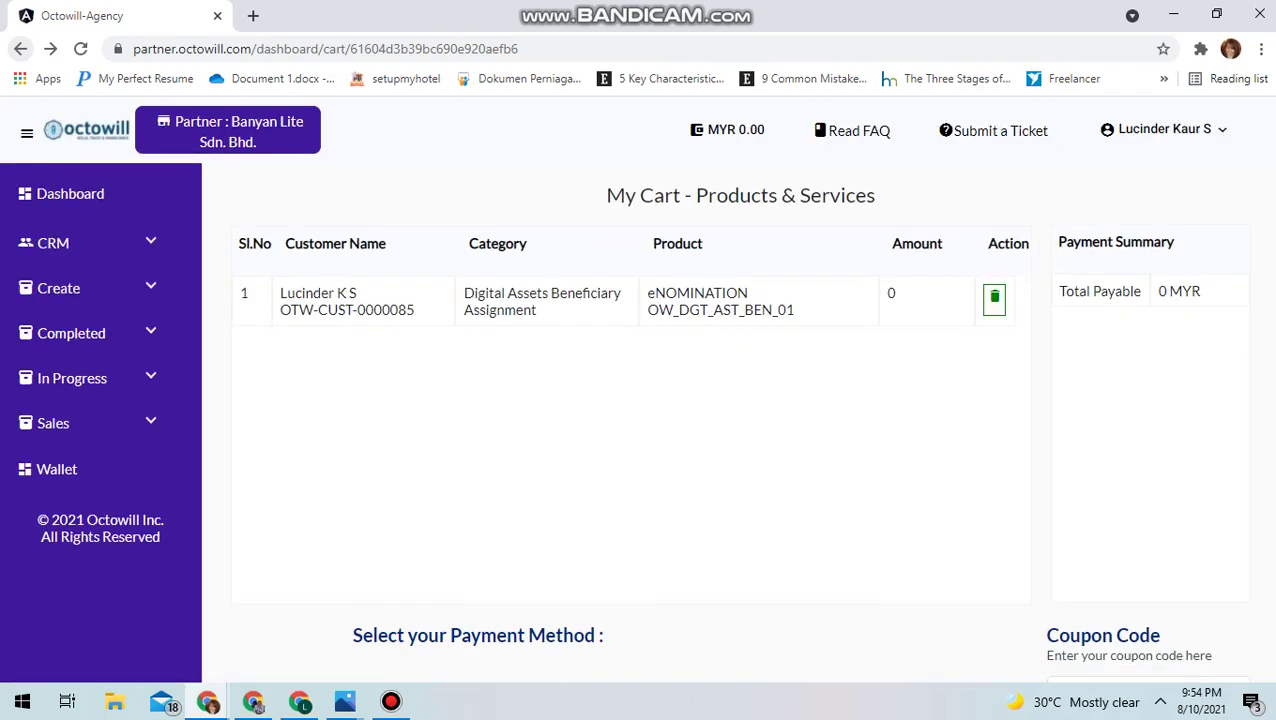
pyautogui.scroll(-1, 737, 424)
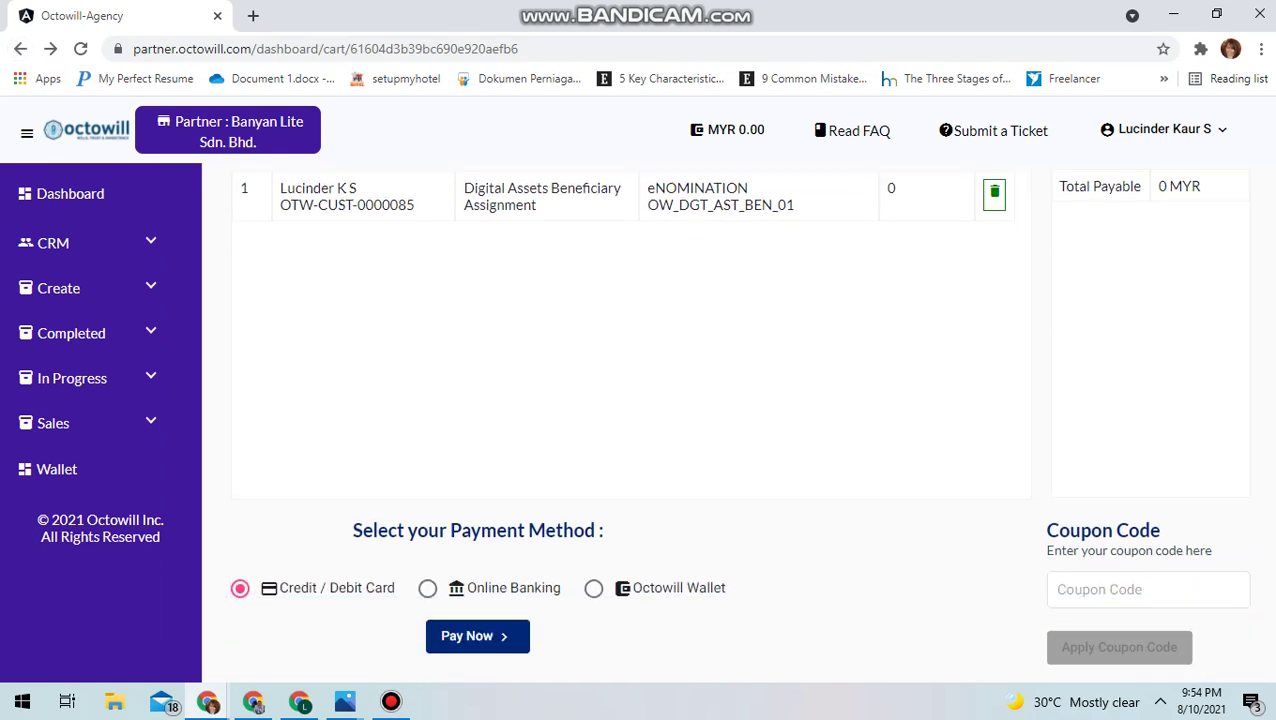
pyautogui.scroll(1, 737, 424)
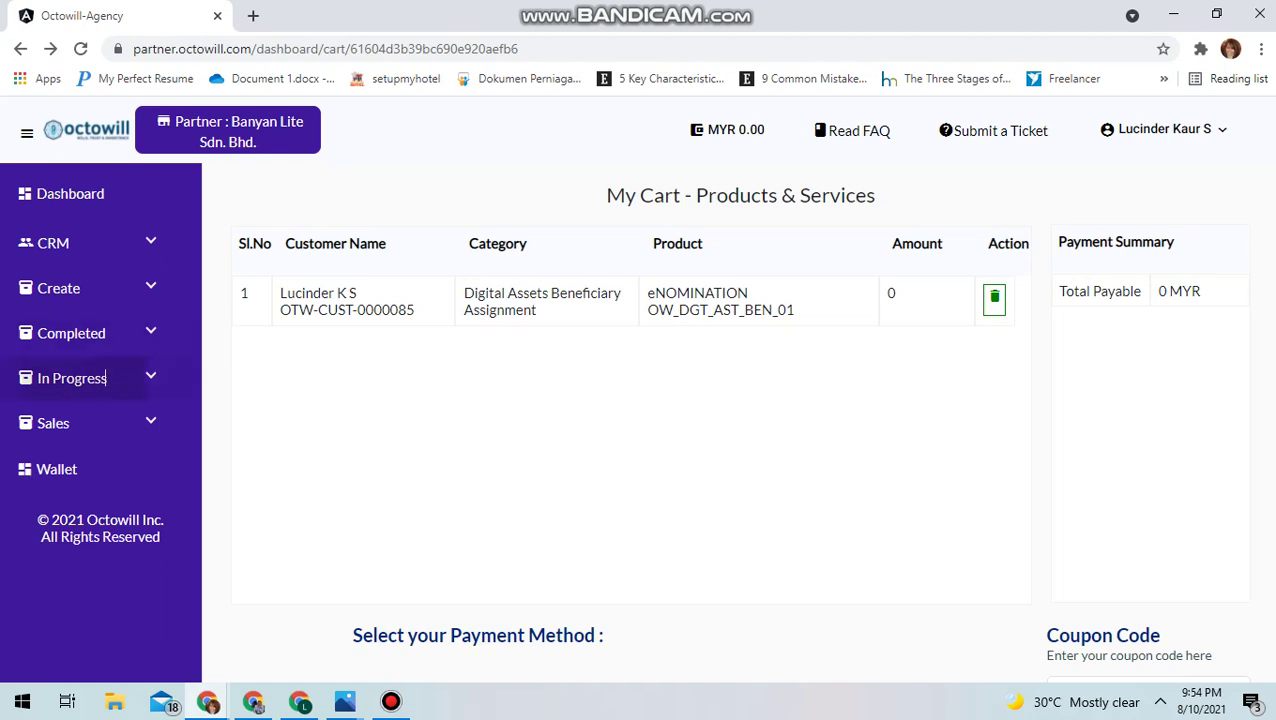
pyautogui.click(72, 378)
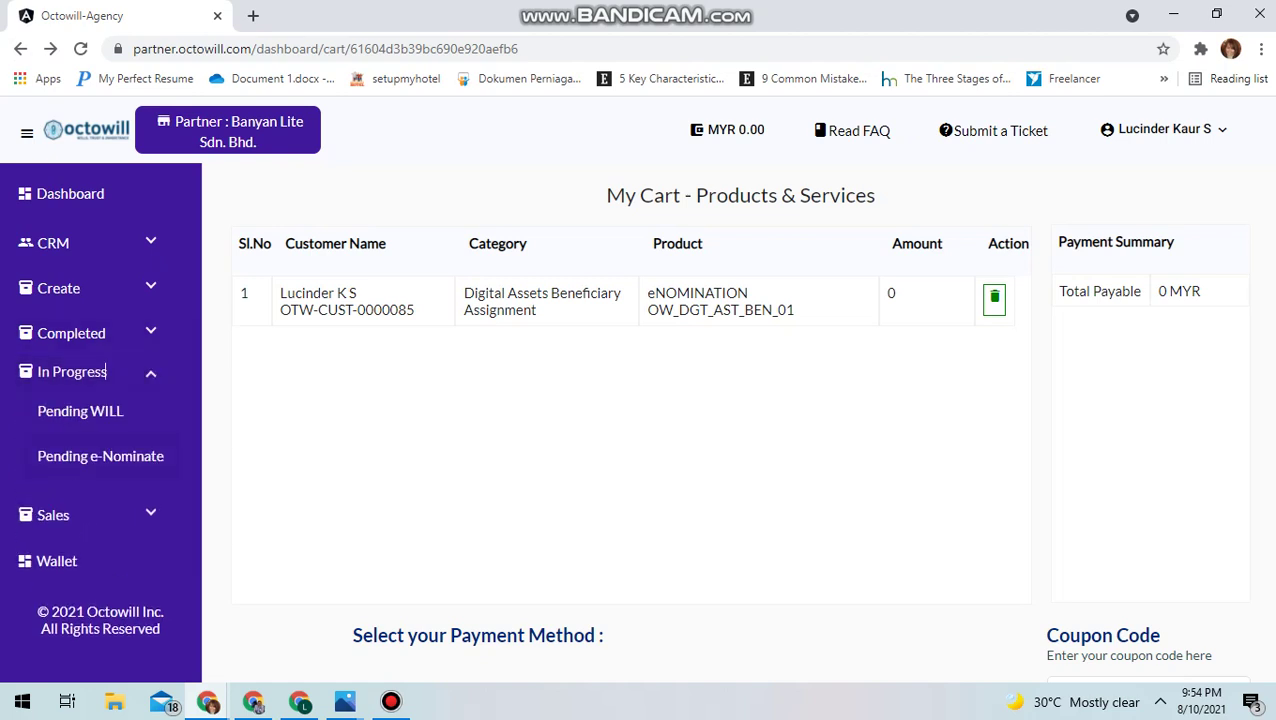
pyautogui.click(101, 456)
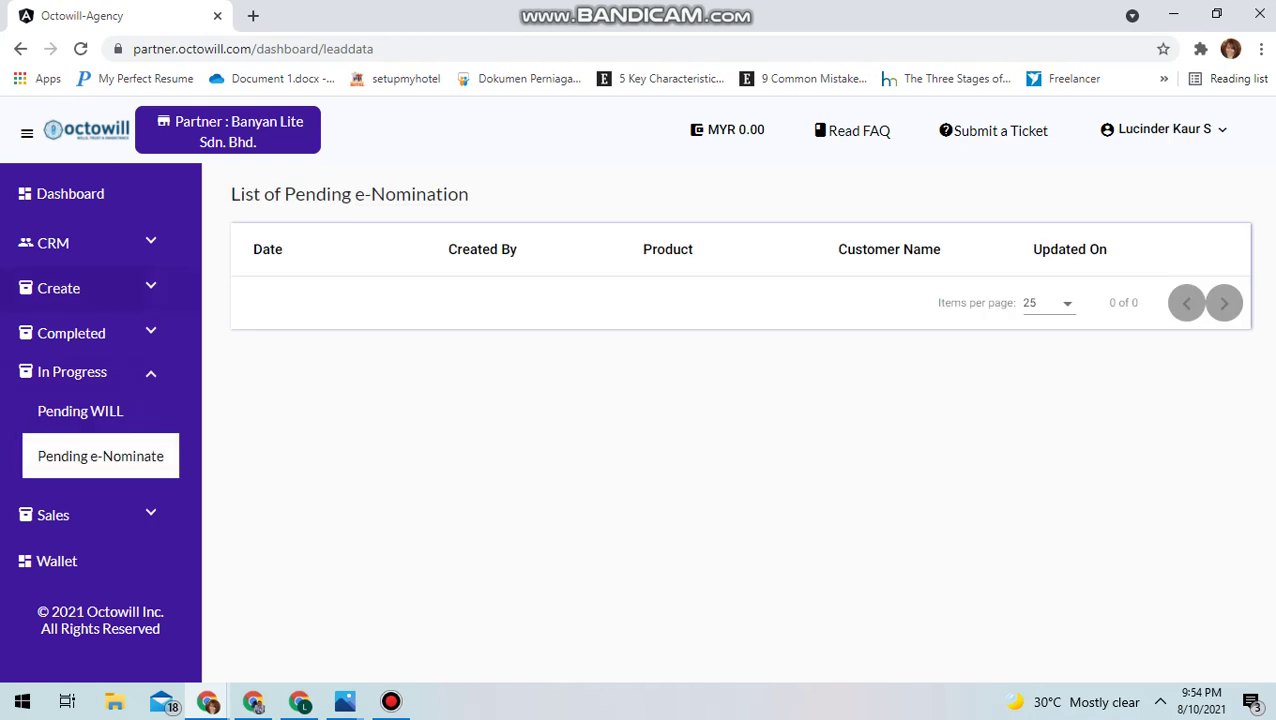
pyautogui.click(80, 285)
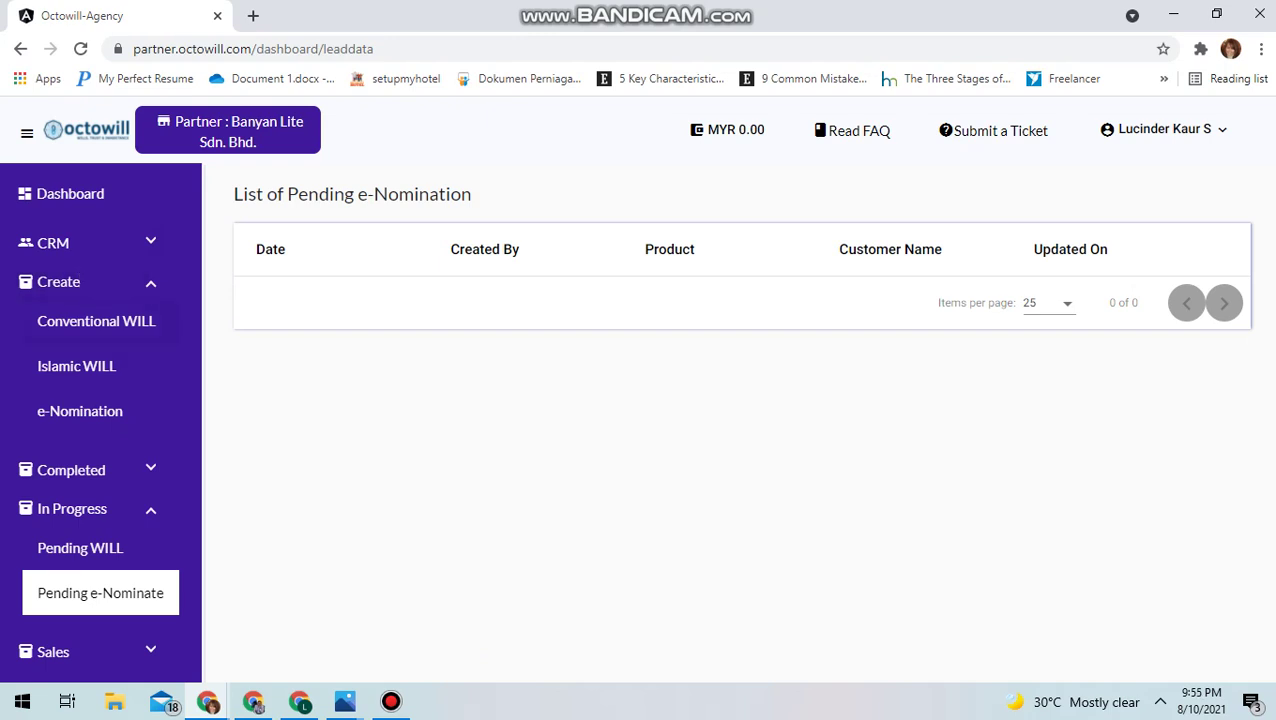
pyautogui.click(20, 48)
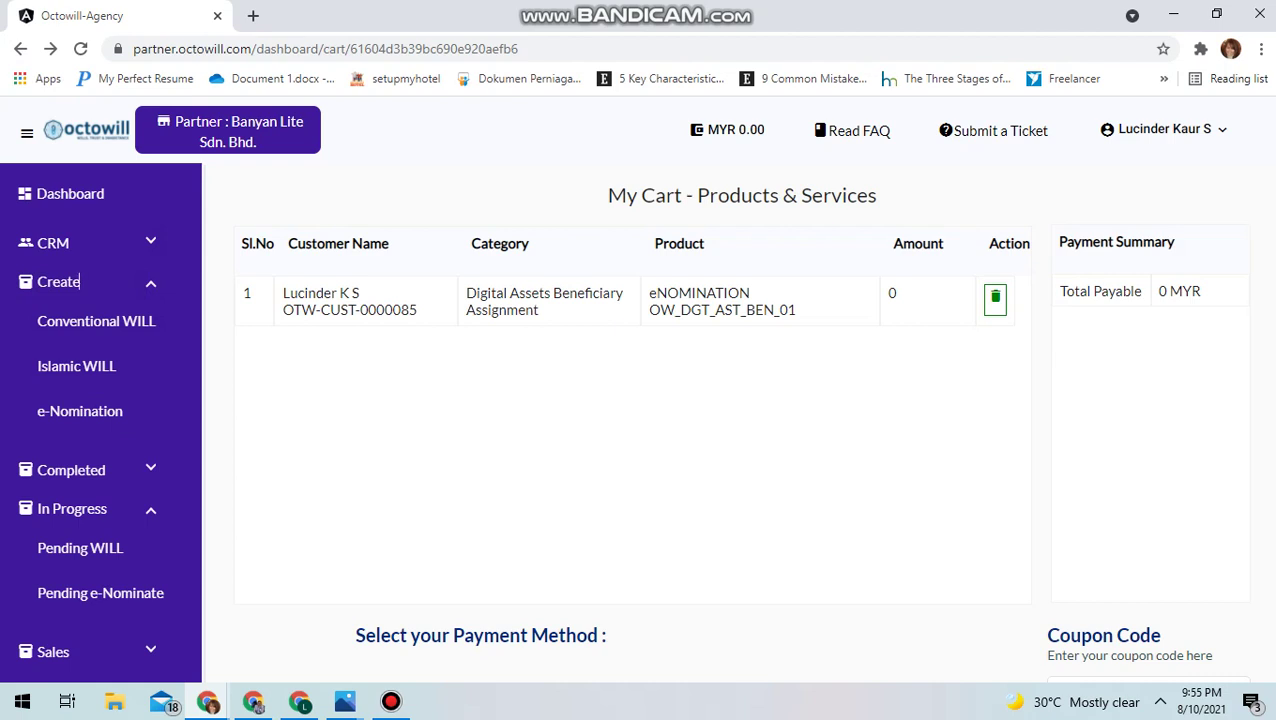
pyautogui.click(390, 701)
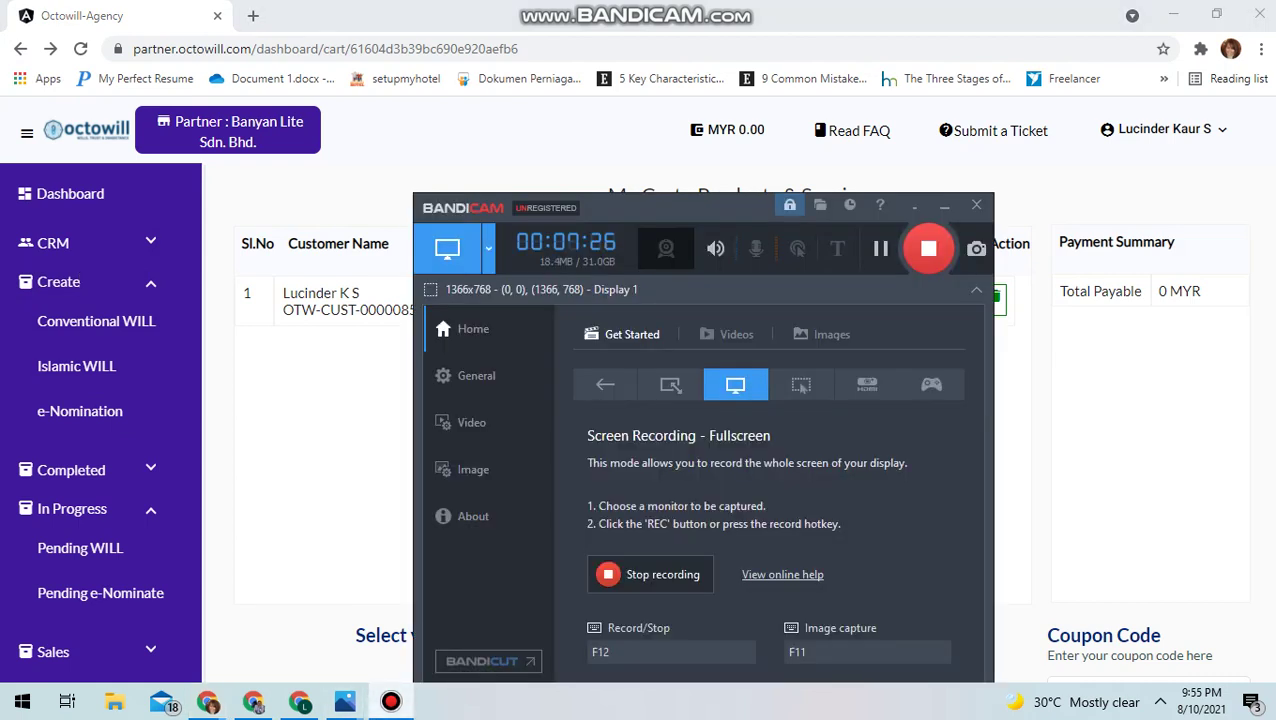